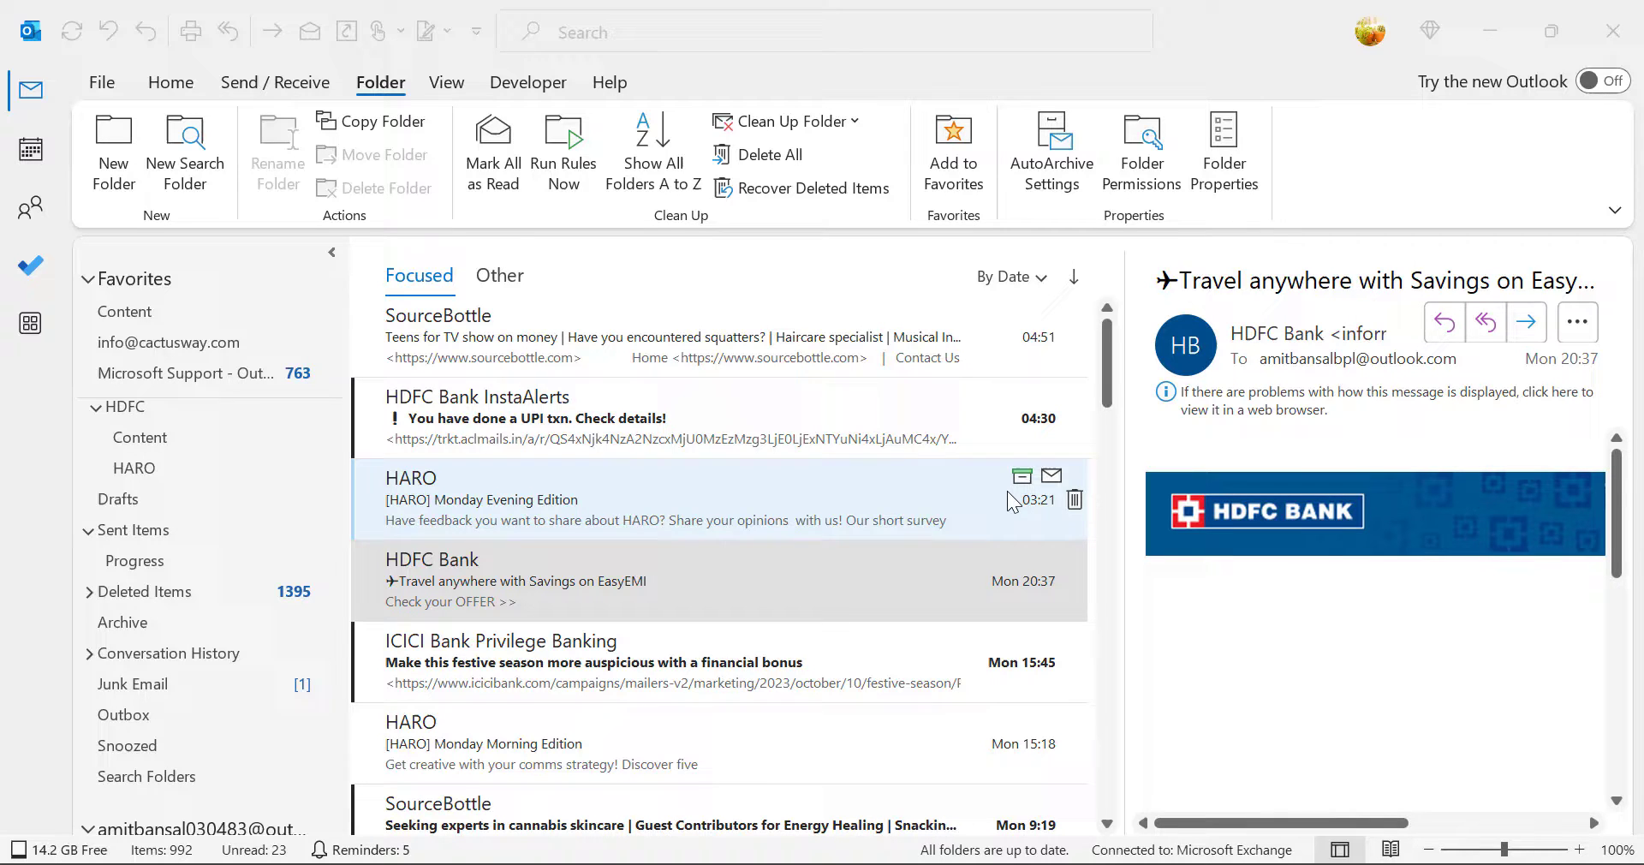
# - Select the Inbox and search the current mailbox with the query "received:today"
pyautogui.click(1219, 13)
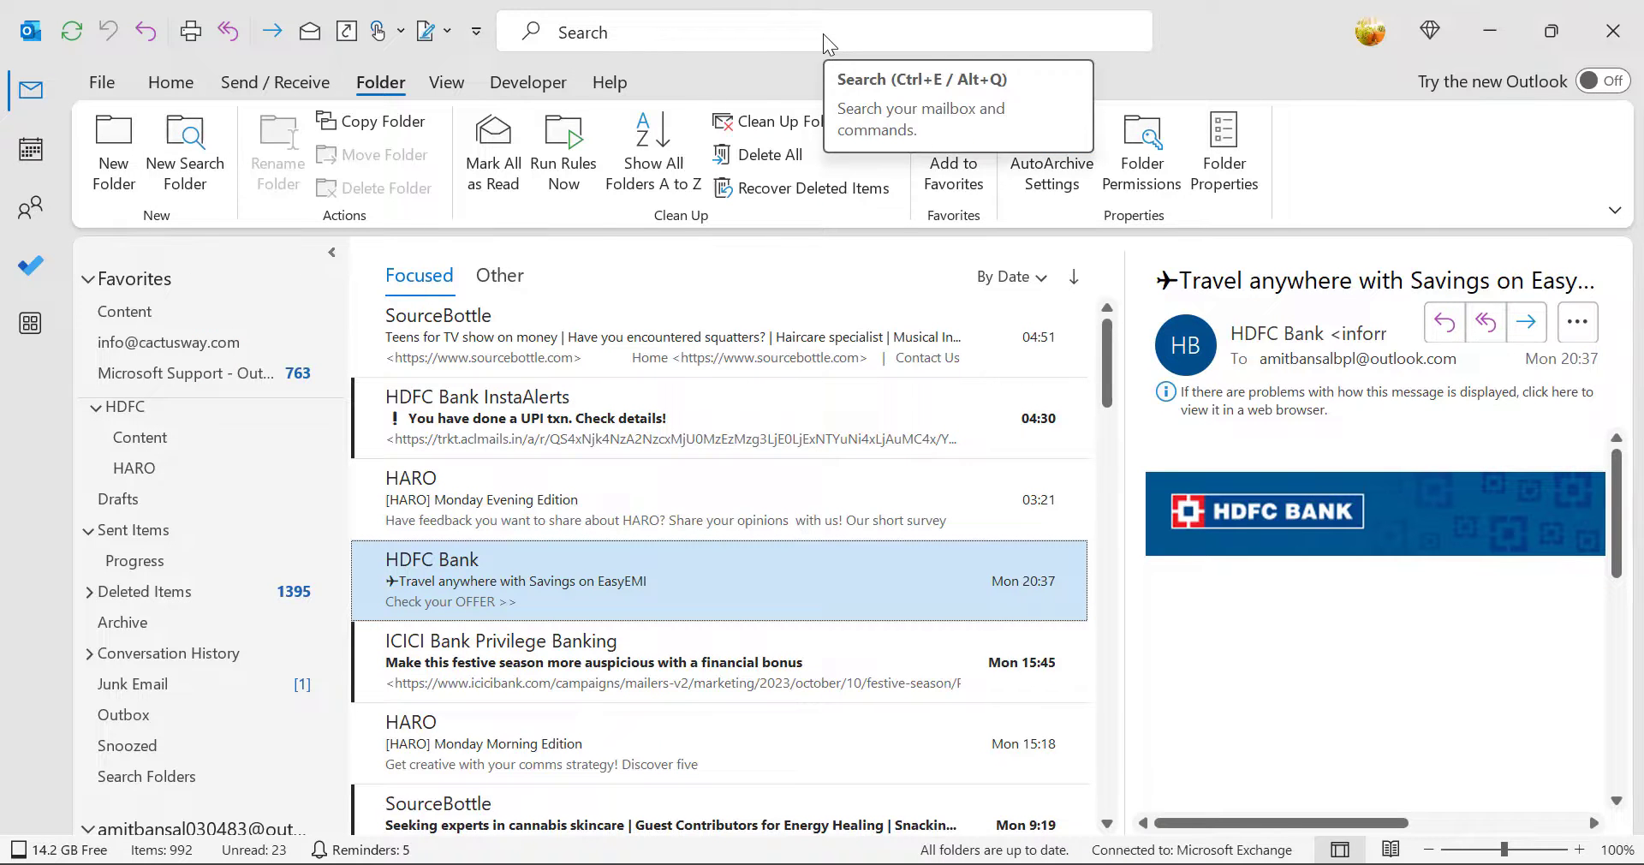
pyautogui.scroll(-5, 213, 634)
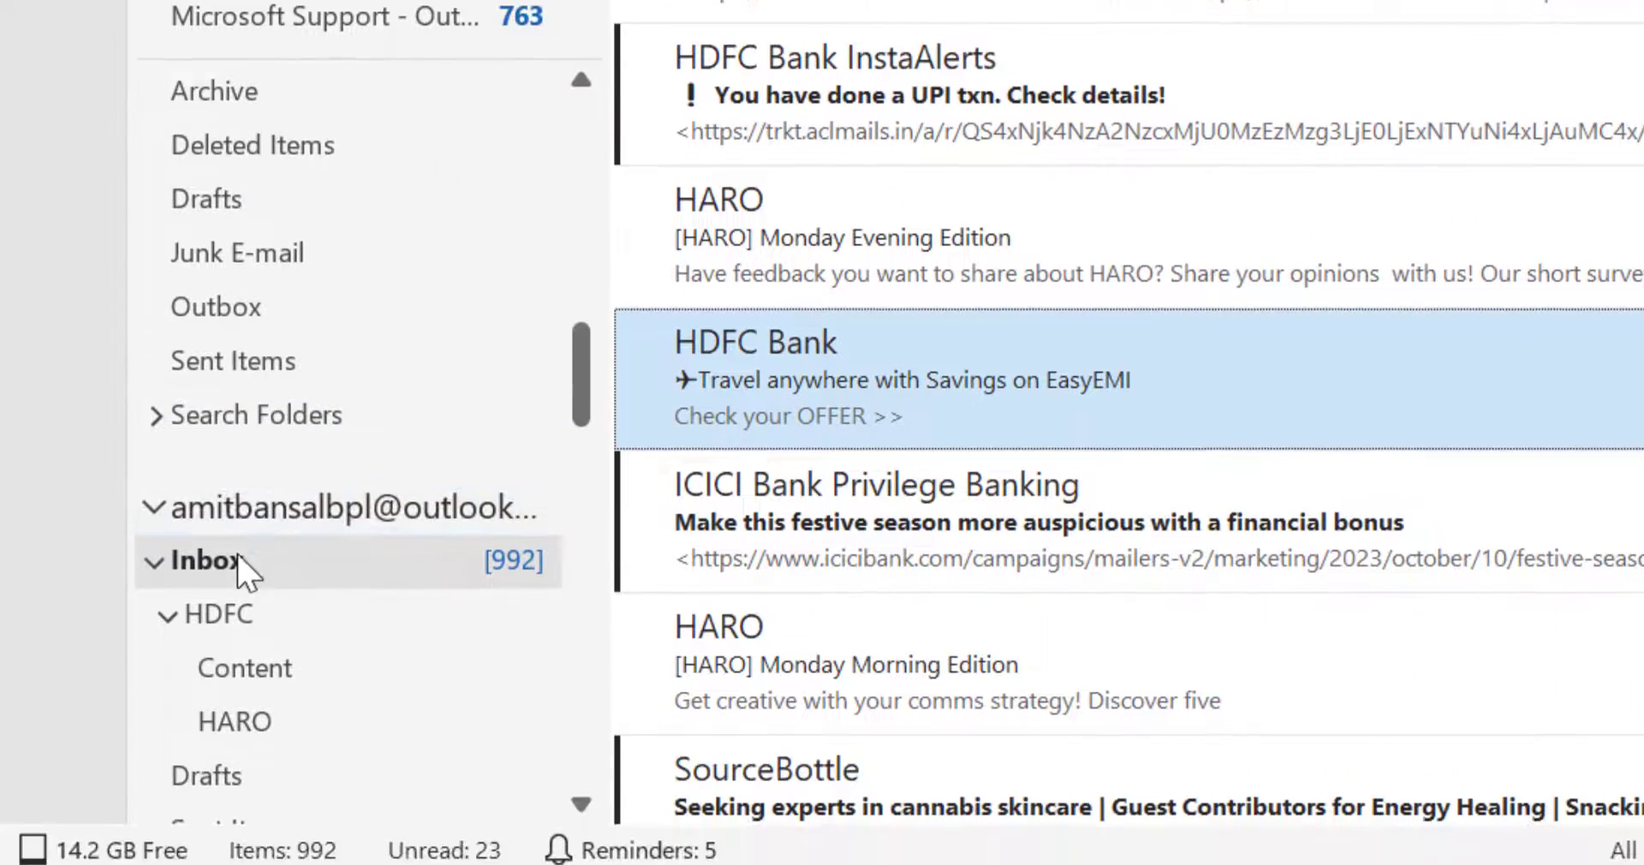
pyautogui.click(237, 560)
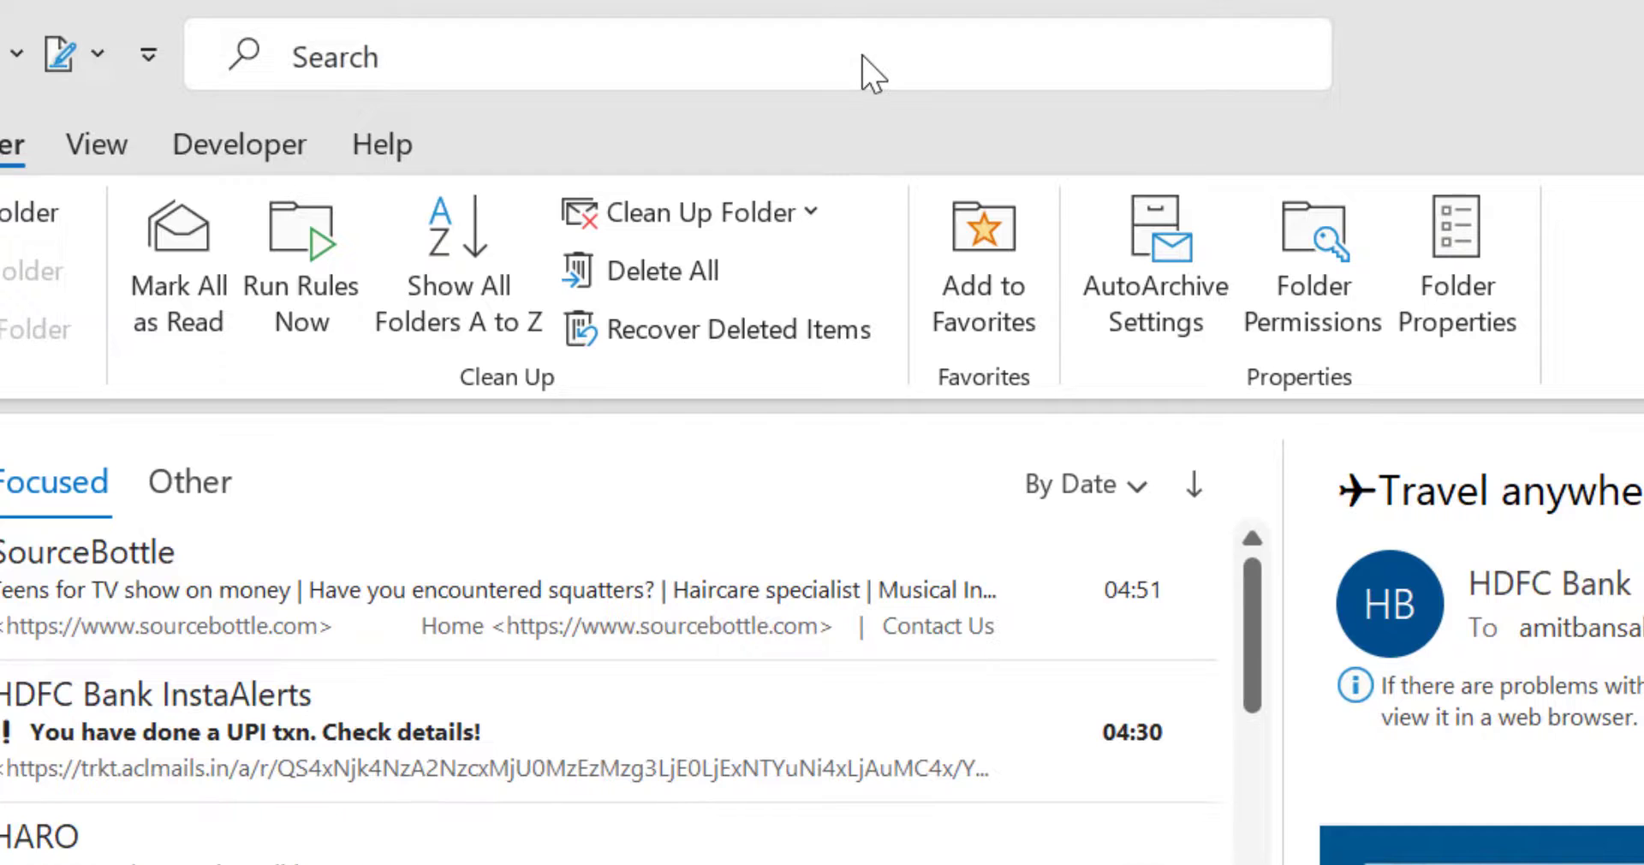
pyautogui.click(763, 60)
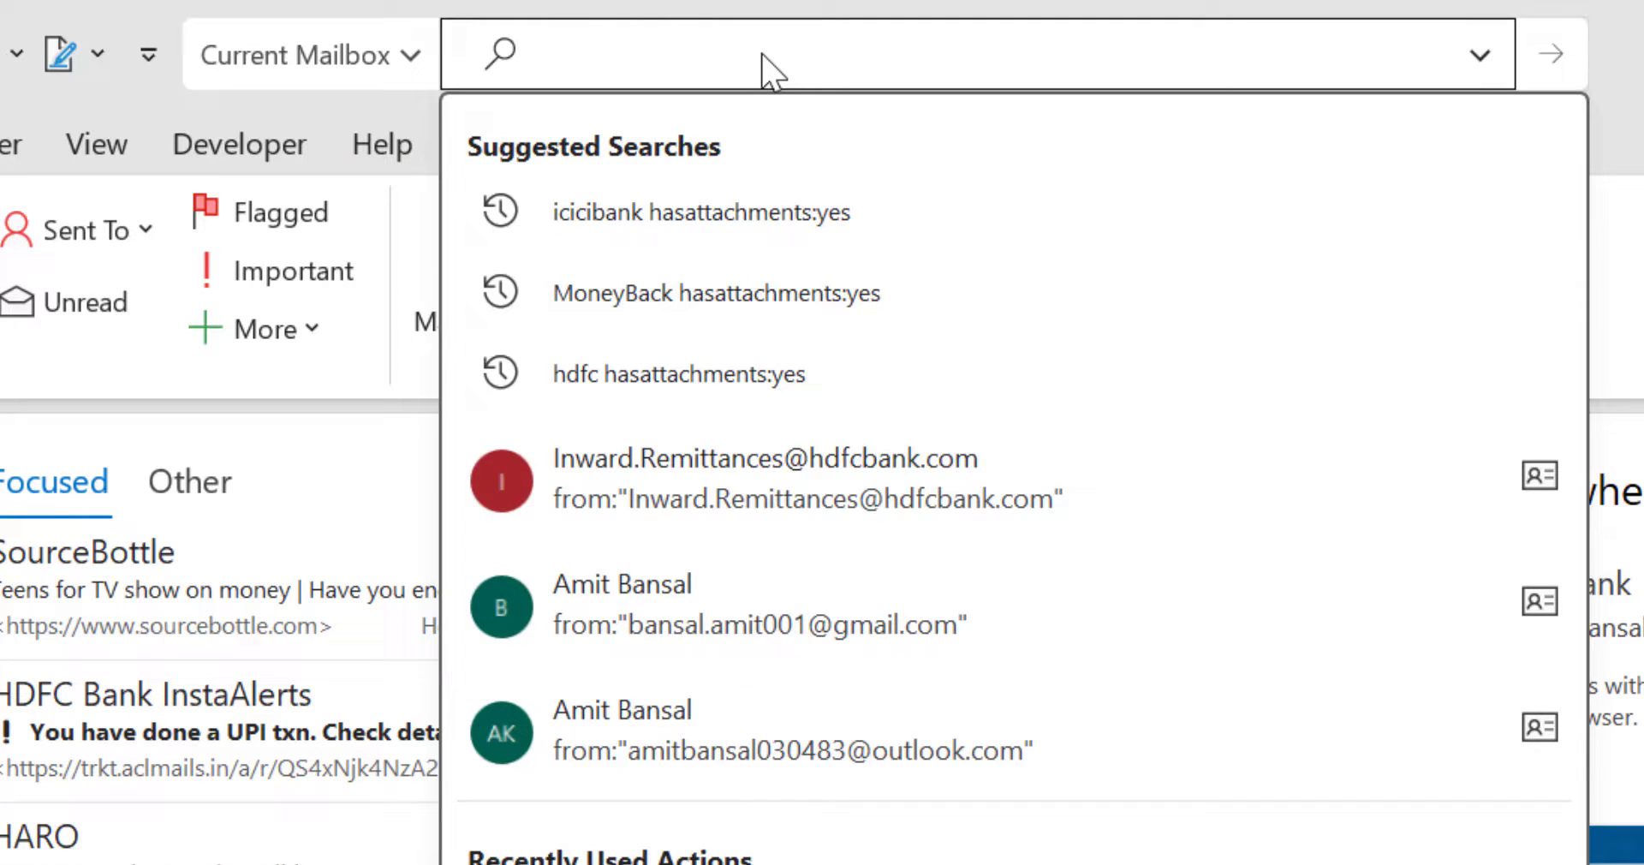
pyautogui.write('receiv')
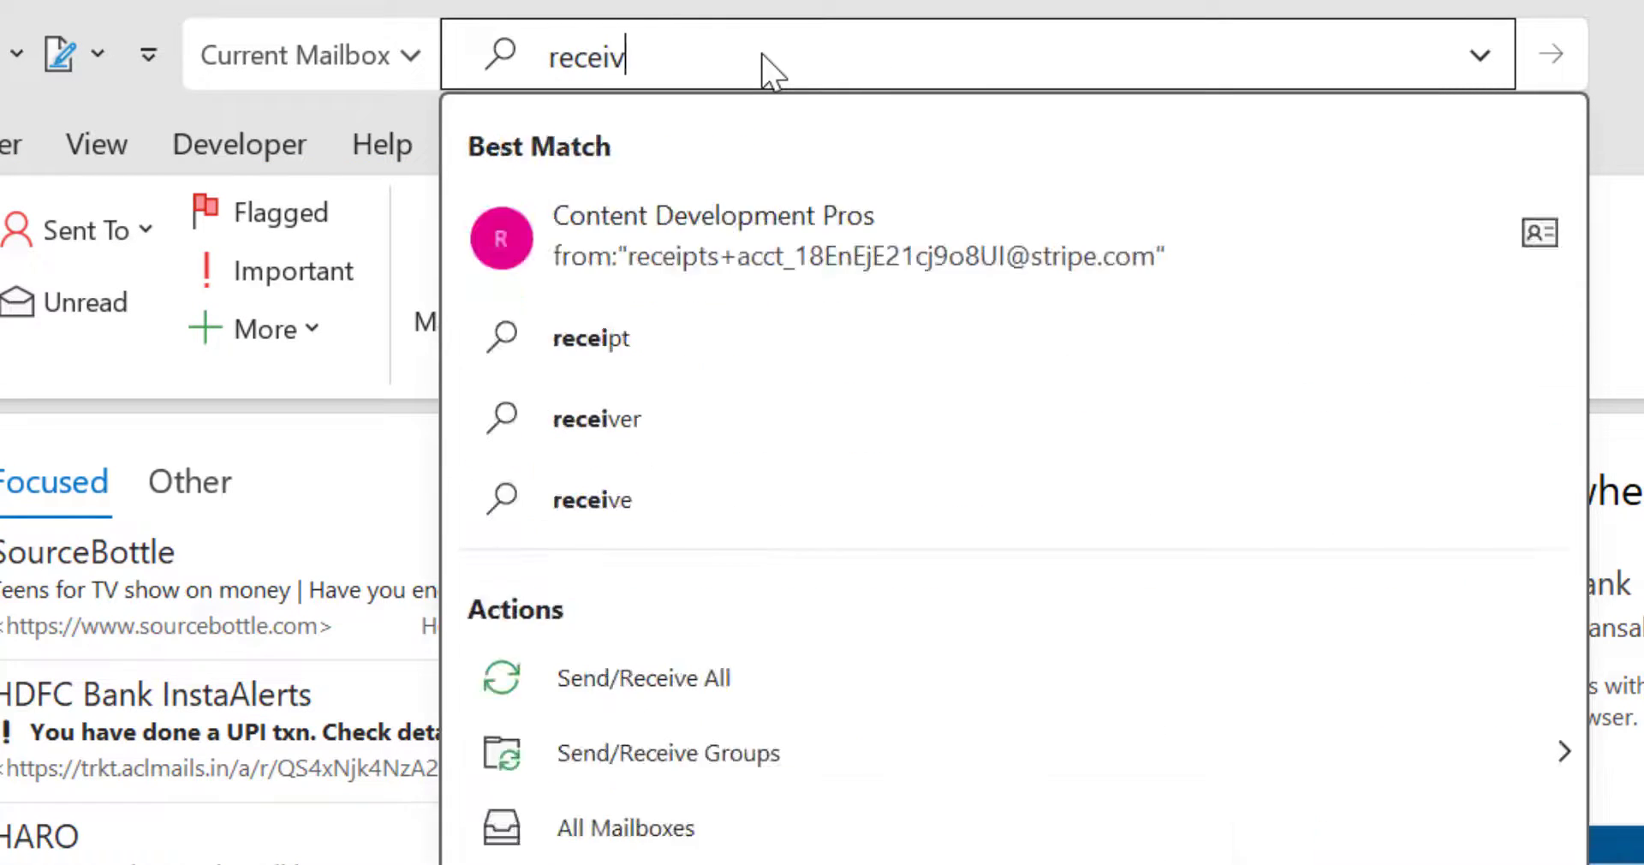
pyautogui.write('ed:')
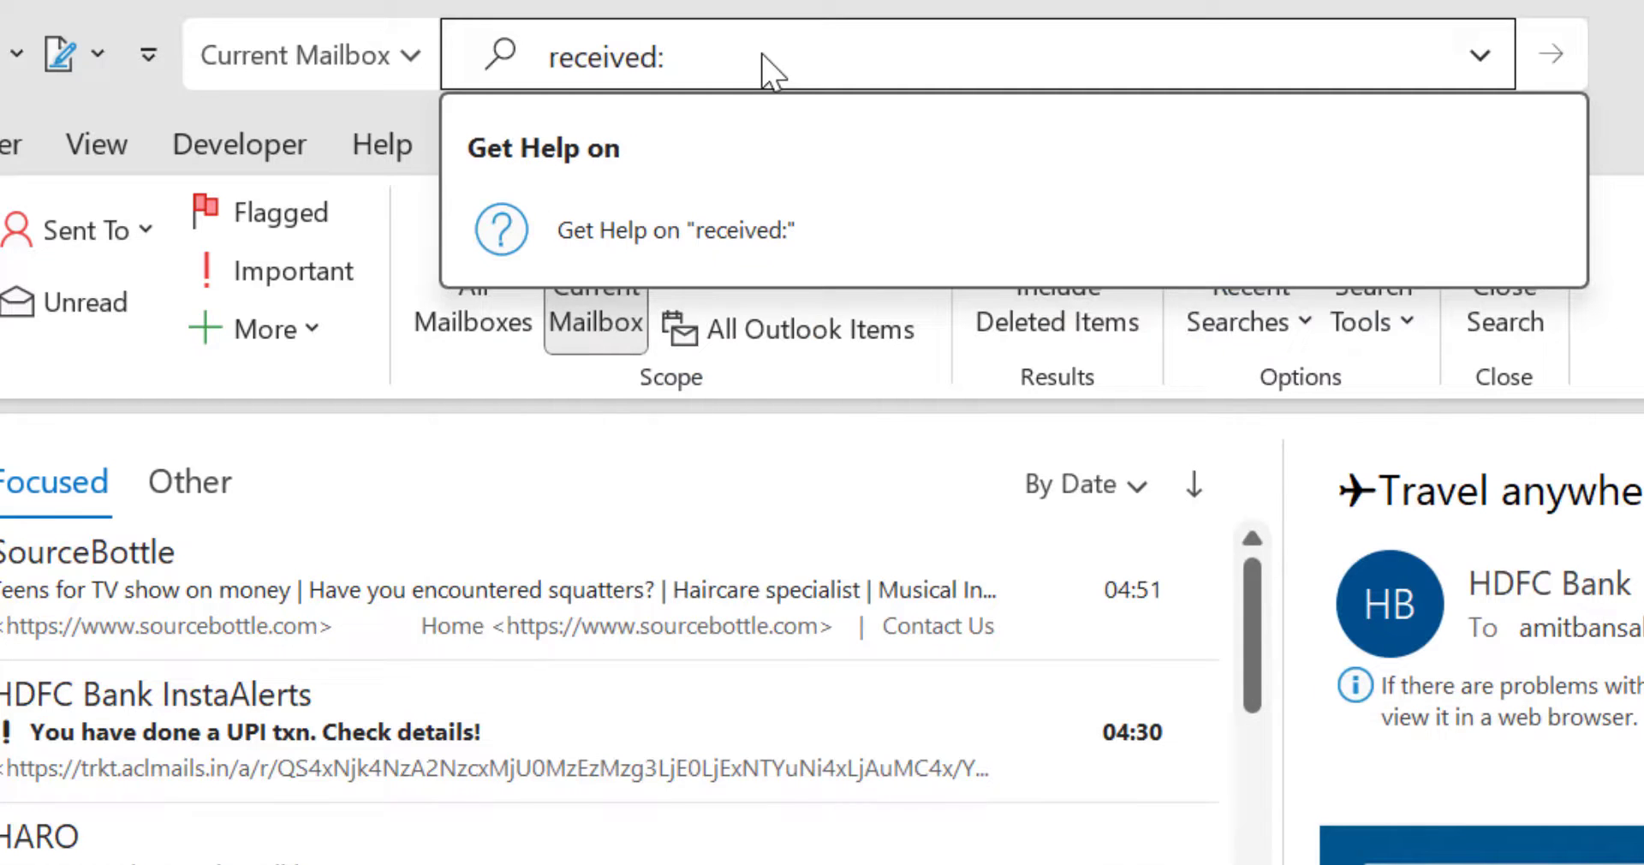
pyautogui.write('today')
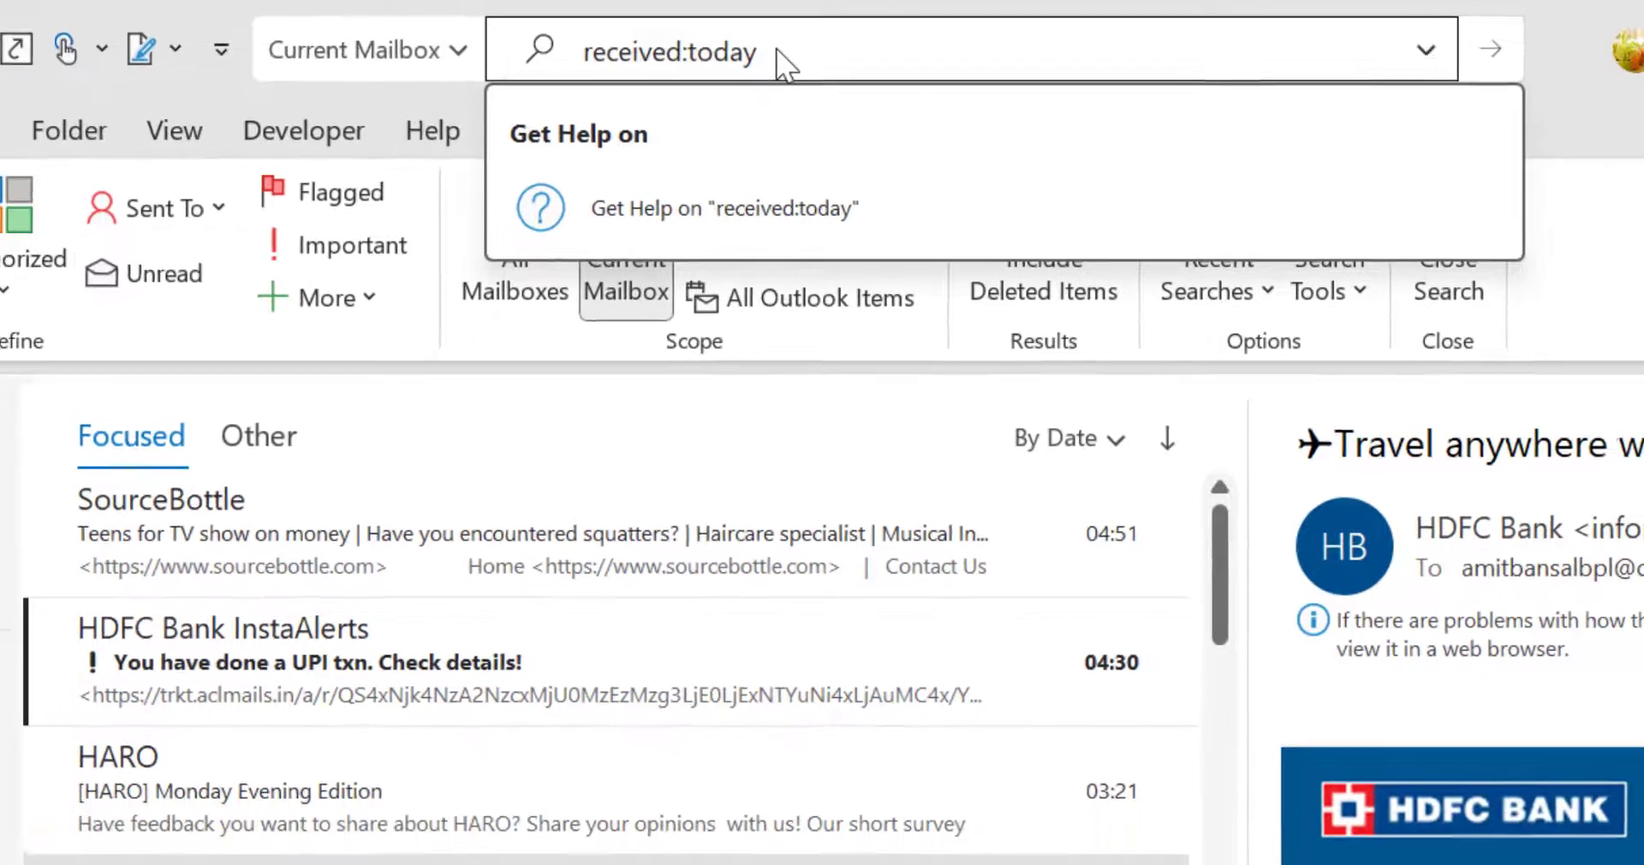
pyautogui.press('Return')
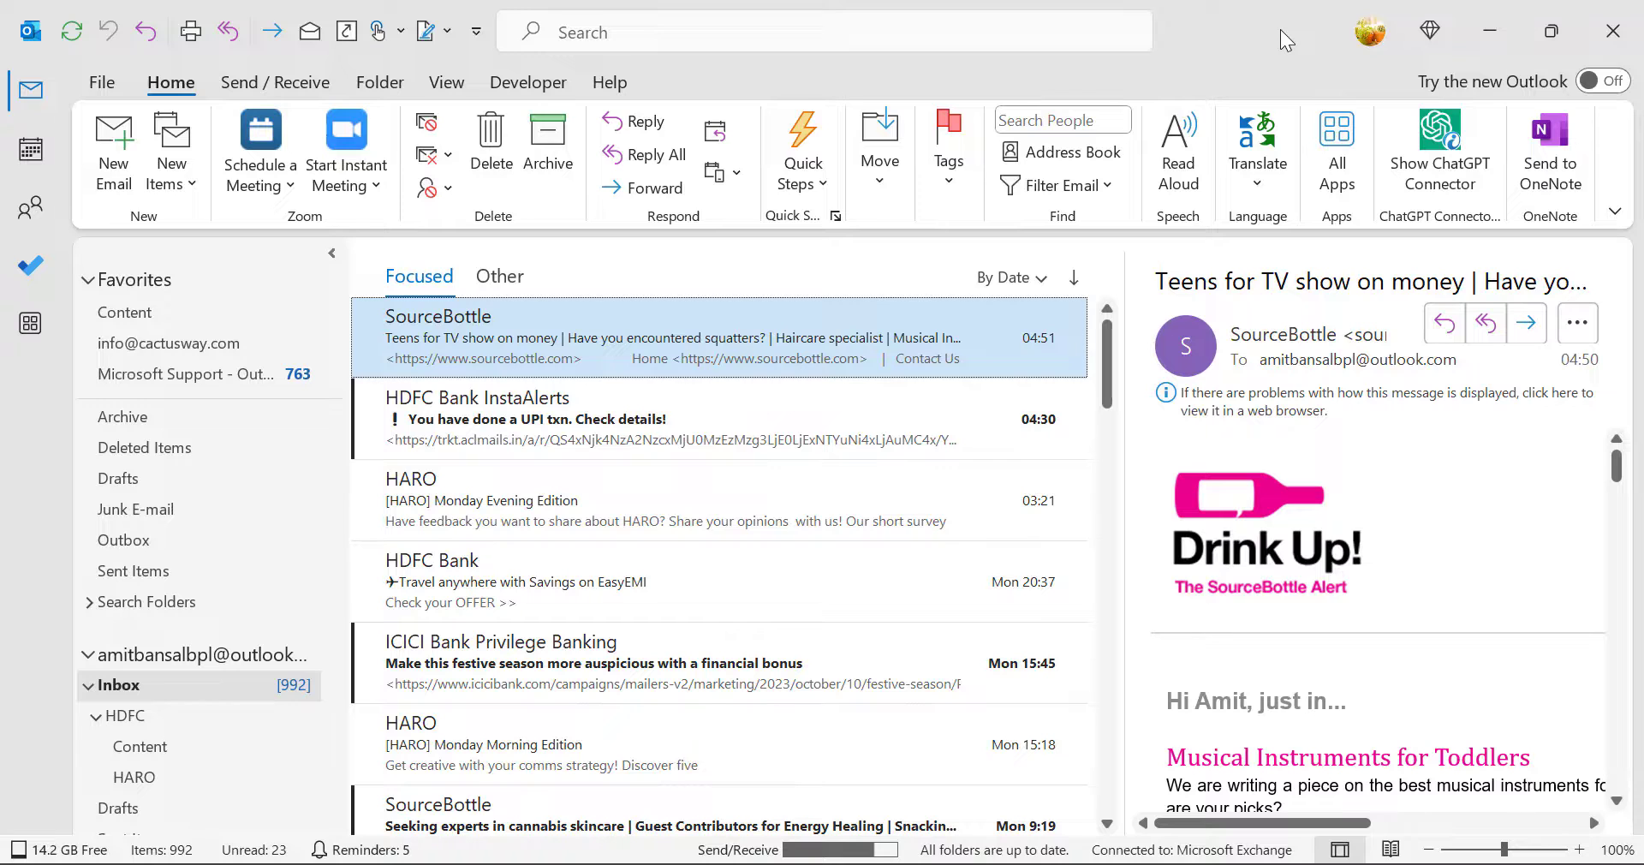
pyautogui.scroll(-10, 199, 567)
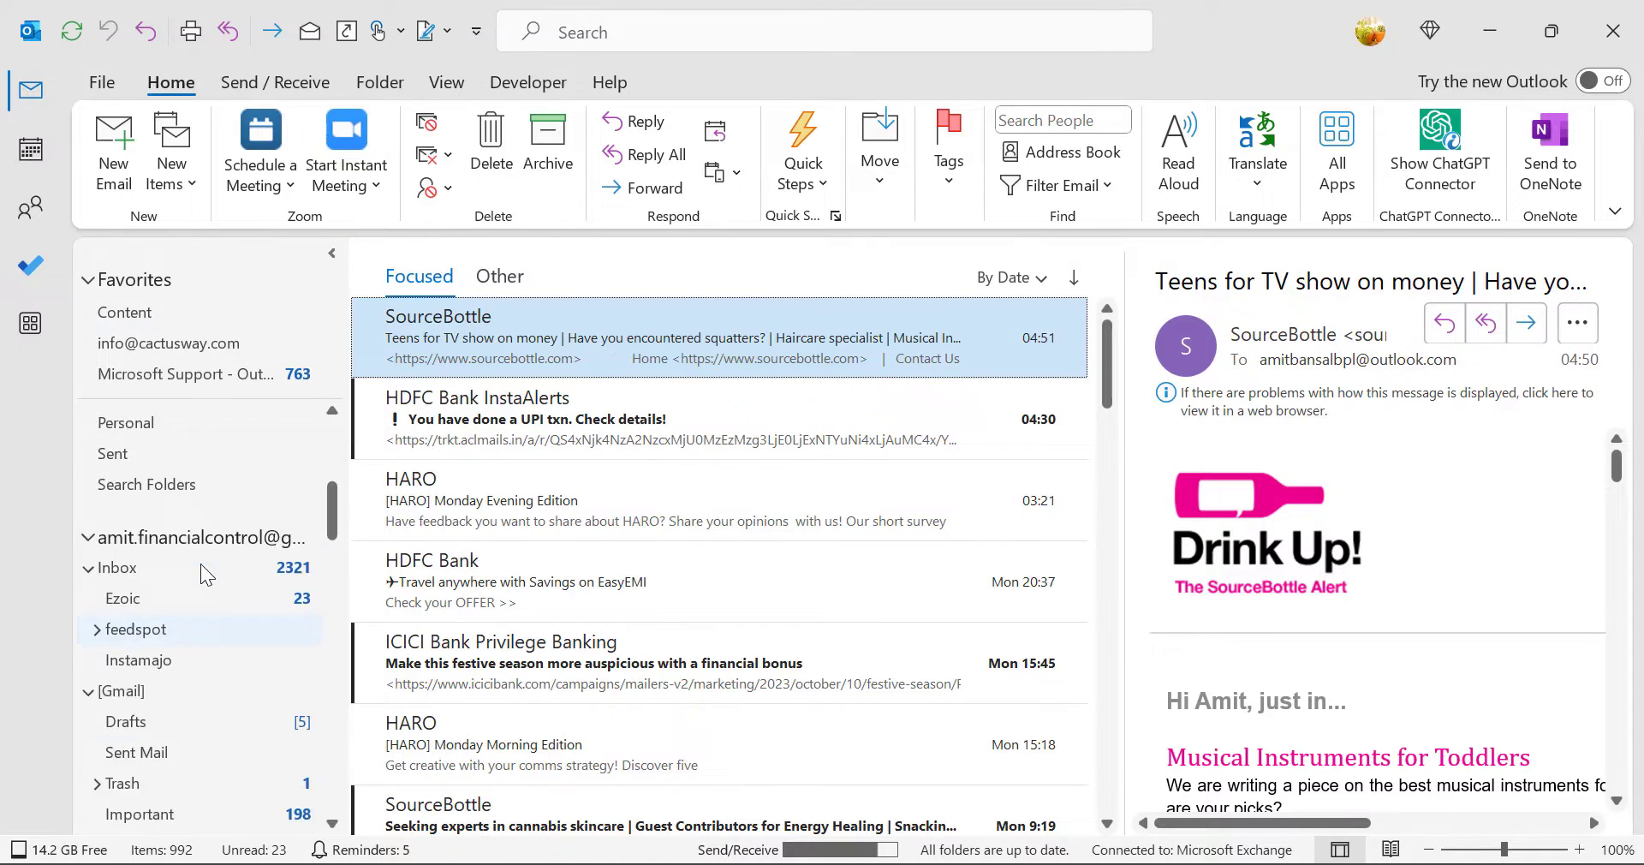
pyautogui.scroll(-9, 201, 567)
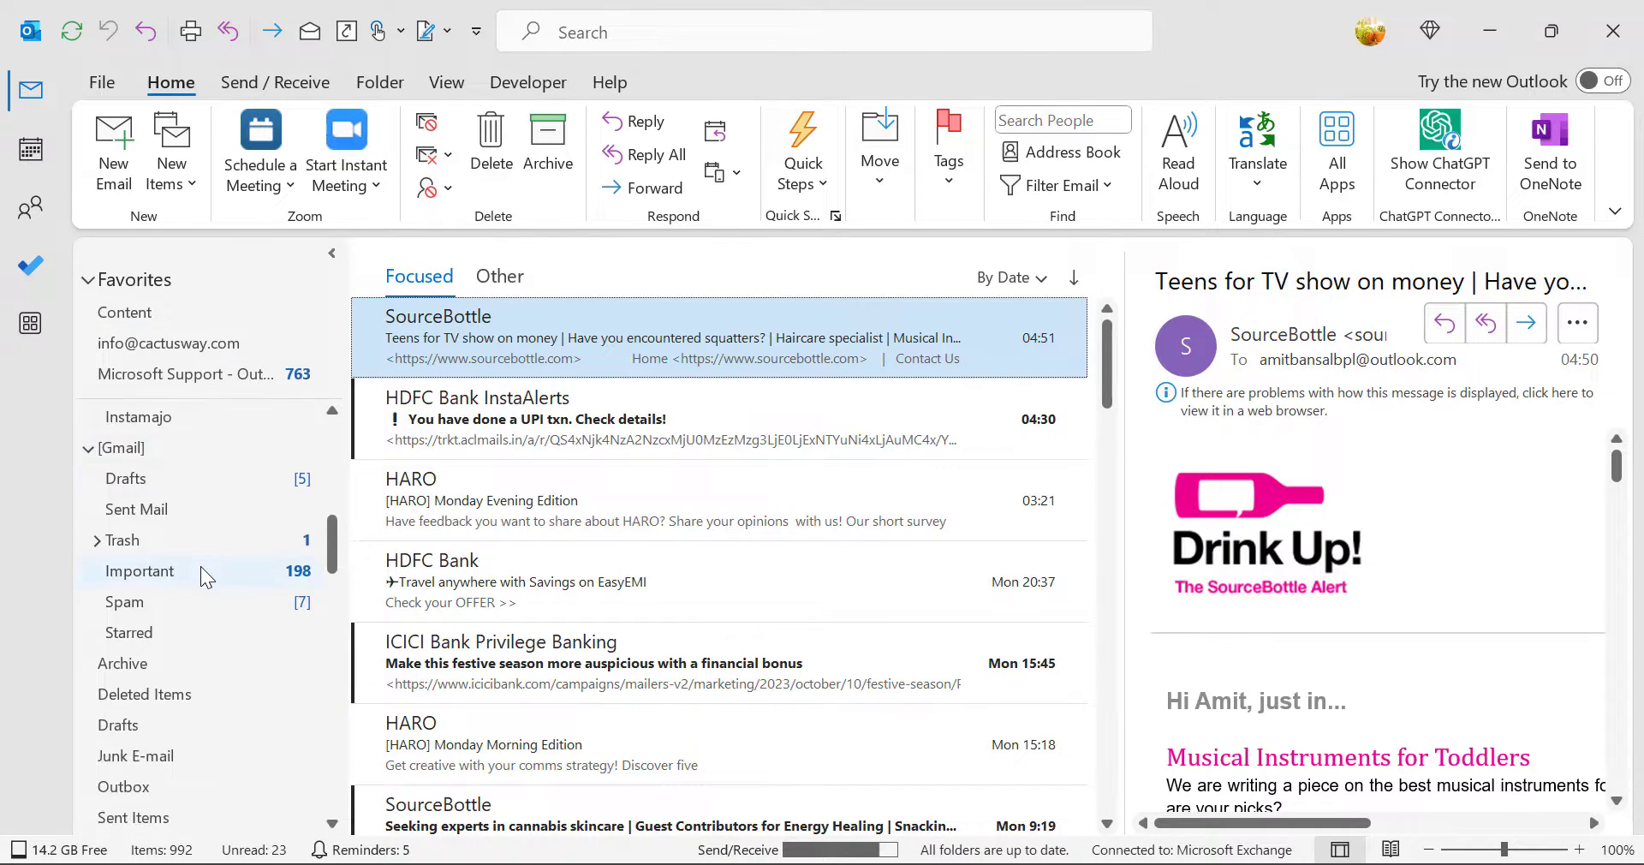
pyautogui.scroll(1, 200, 567)
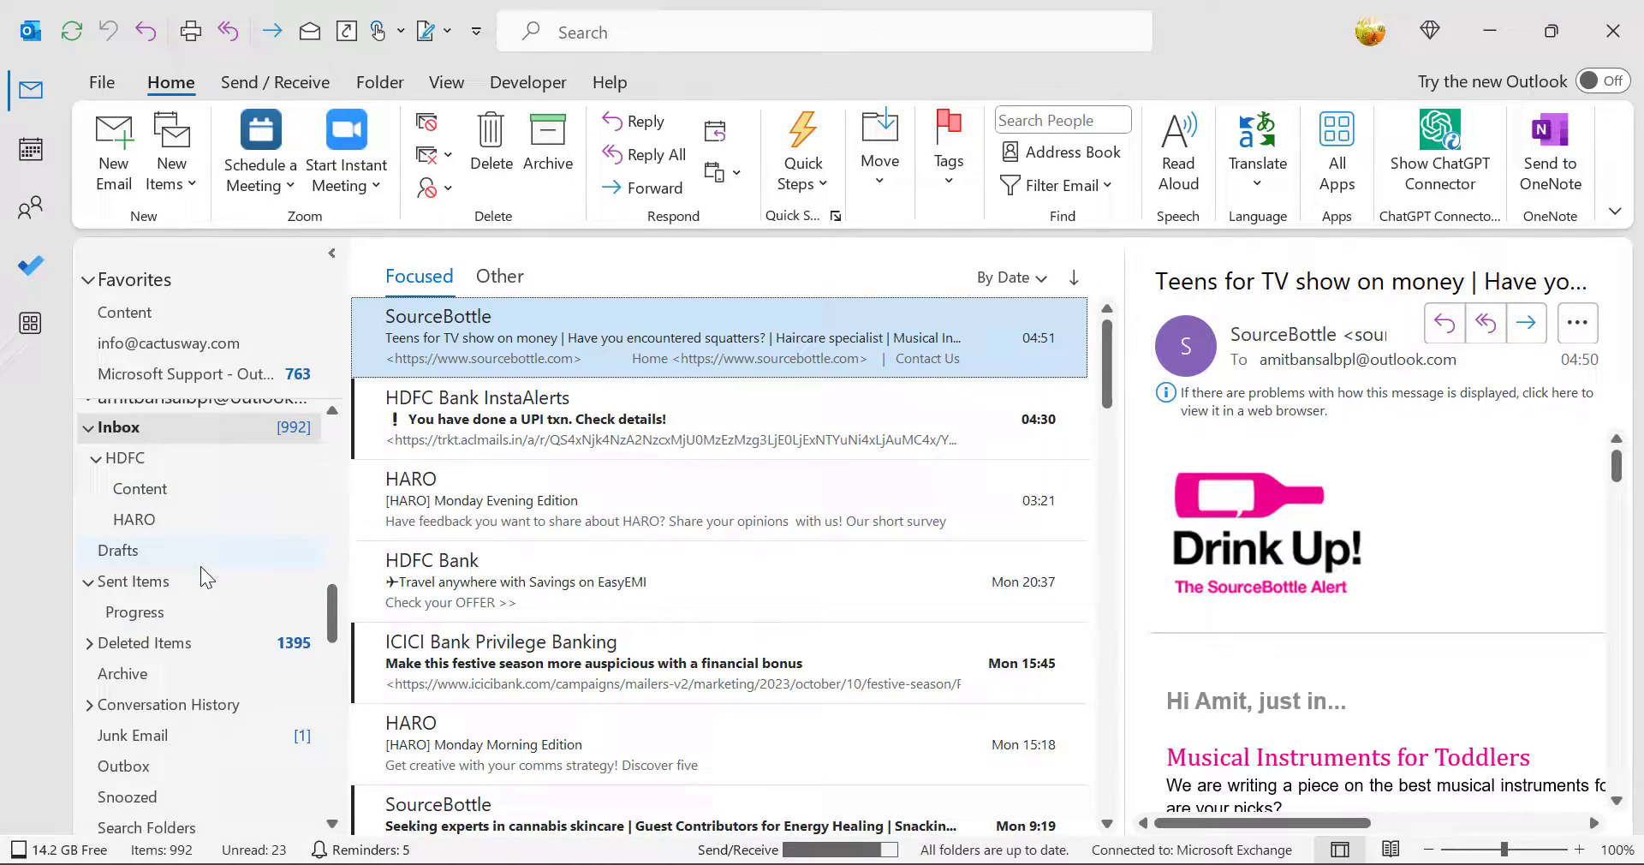
pyautogui.scroll(-3, 308, 318)
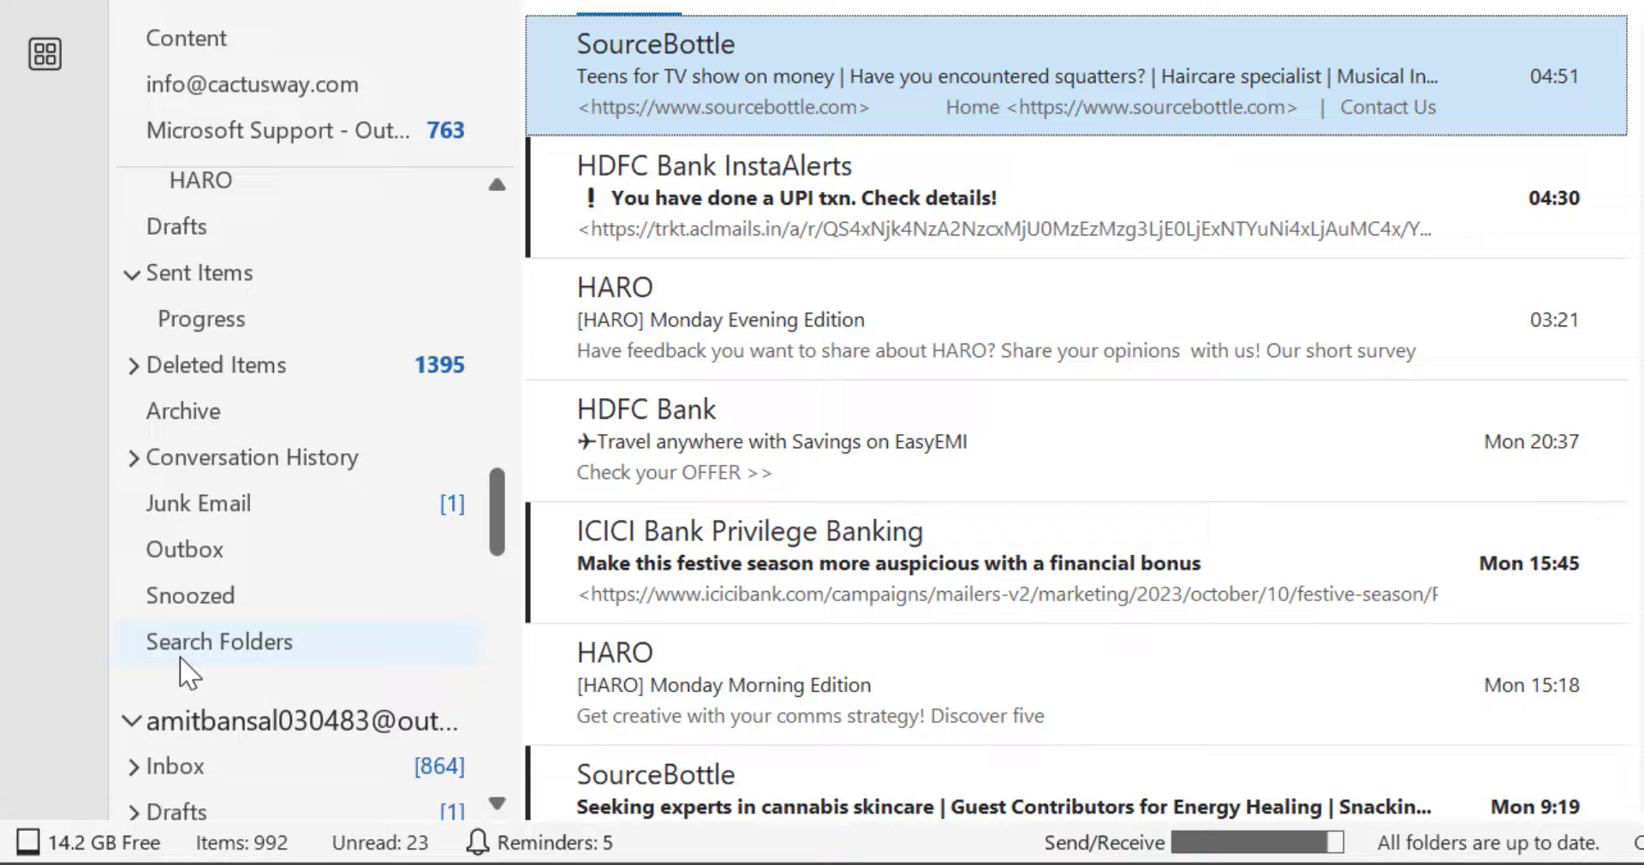
pyautogui.rightClick(254, 660)
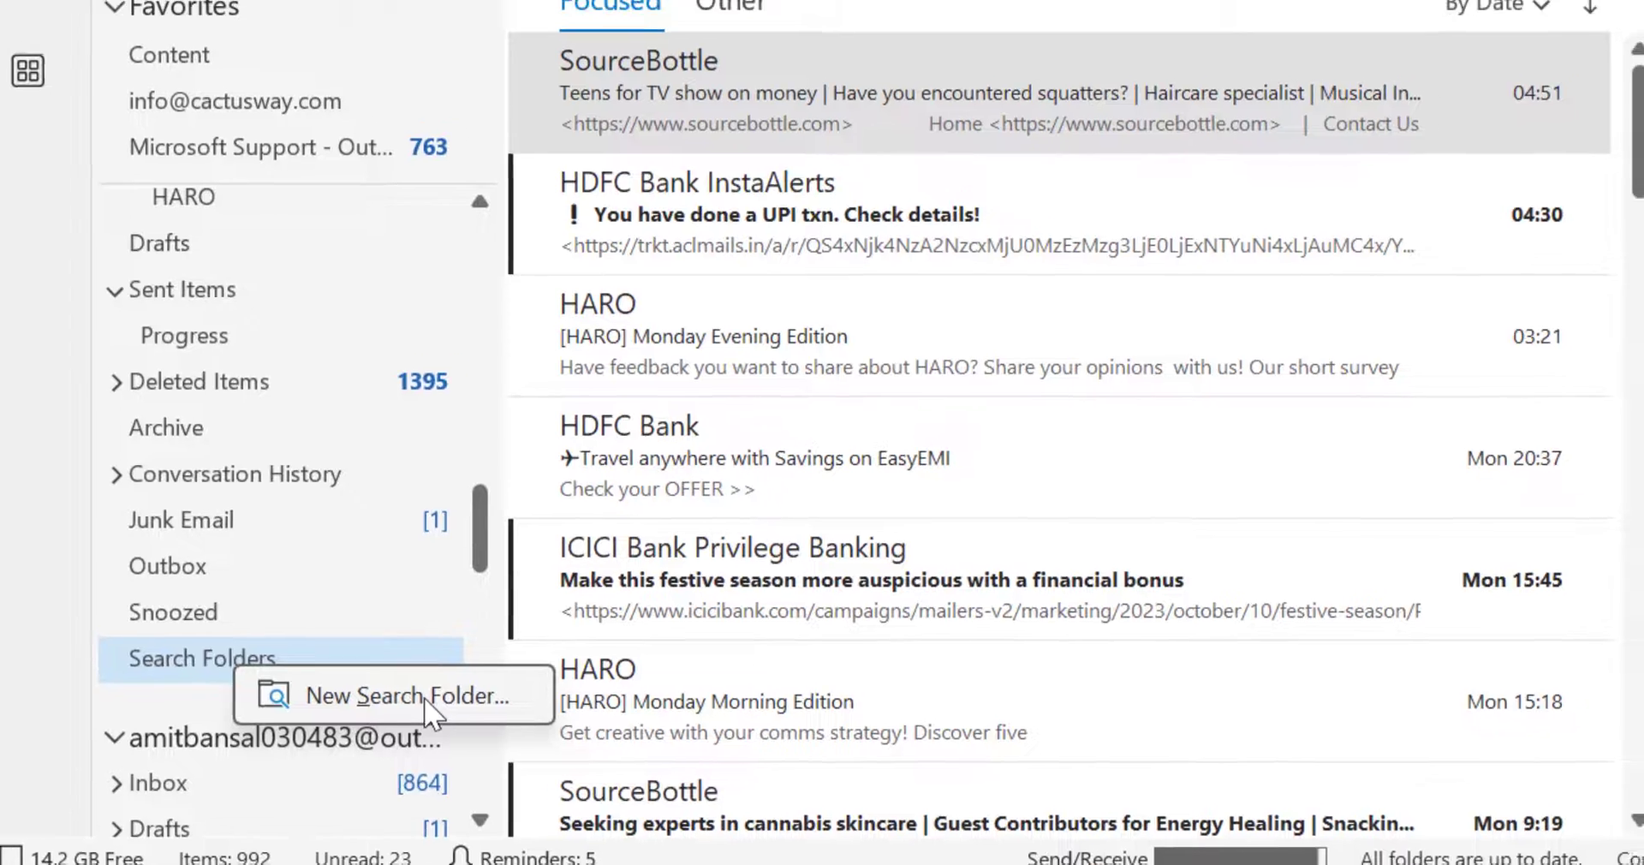
pyautogui.click(441, 680)
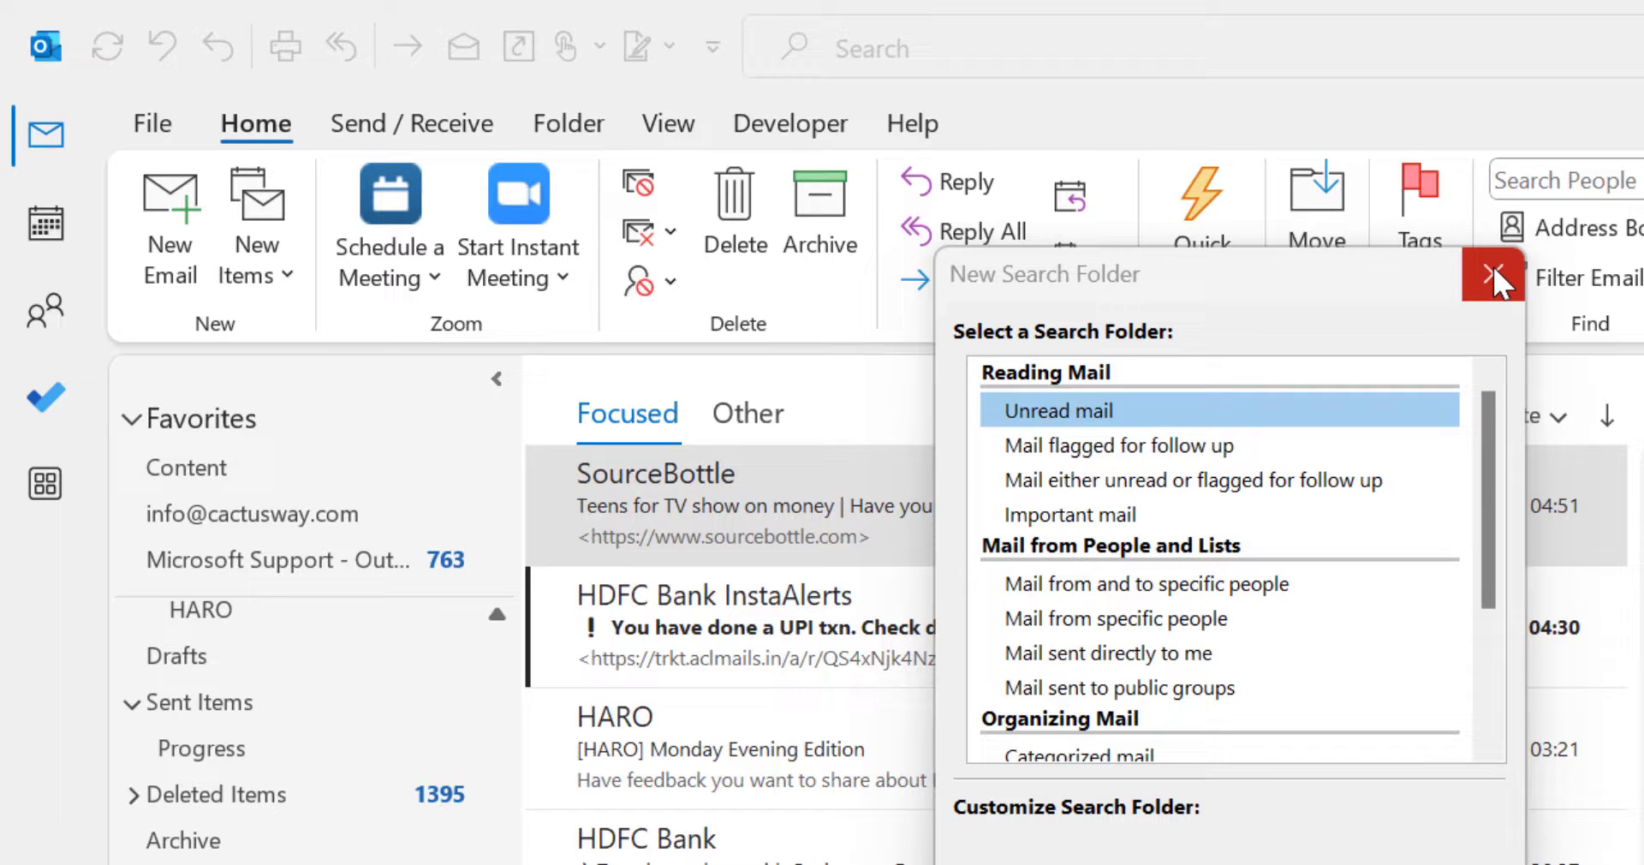
pyautogui.click(1493, 275)
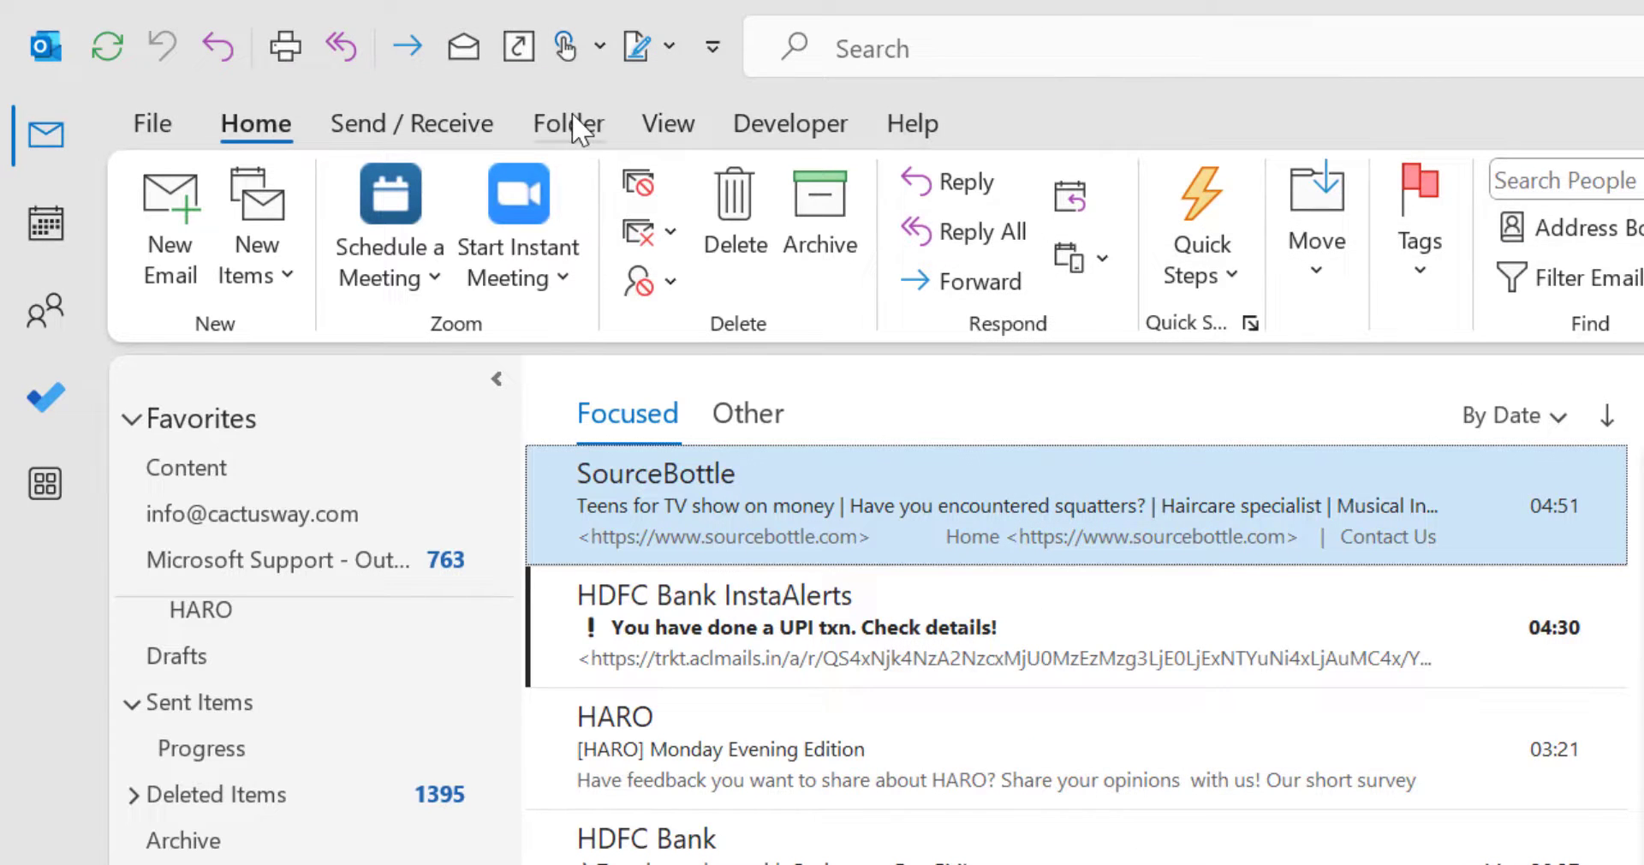
# - Start a new custom search folder and name it "Today Emails"
pyautogui.click(570, 123)
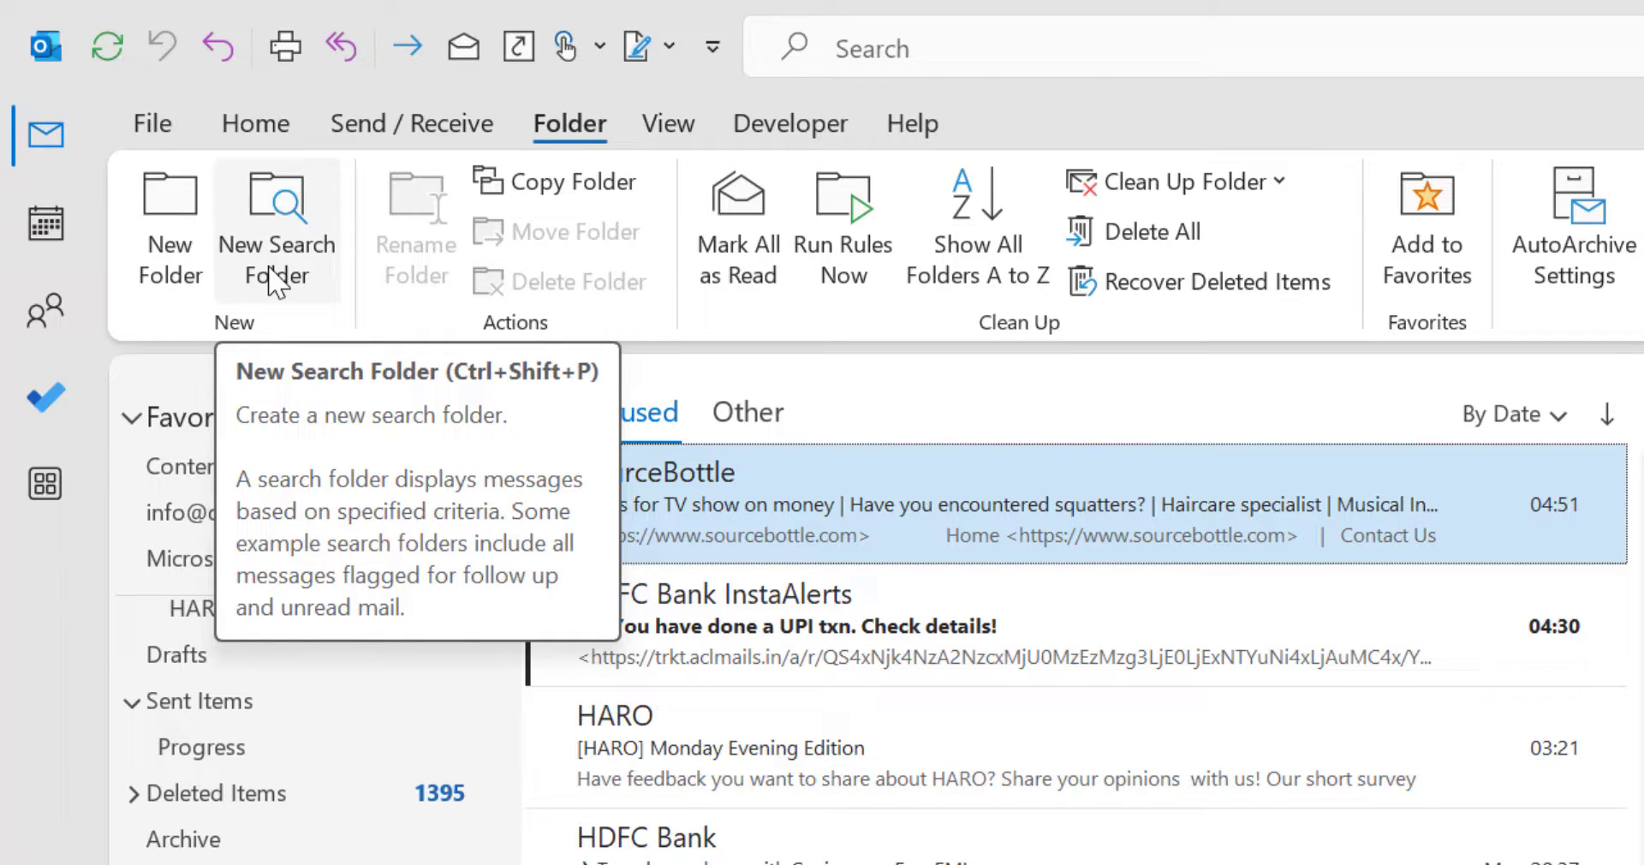
pyautogui.hotkey('ctrl', 'shift', 'p')
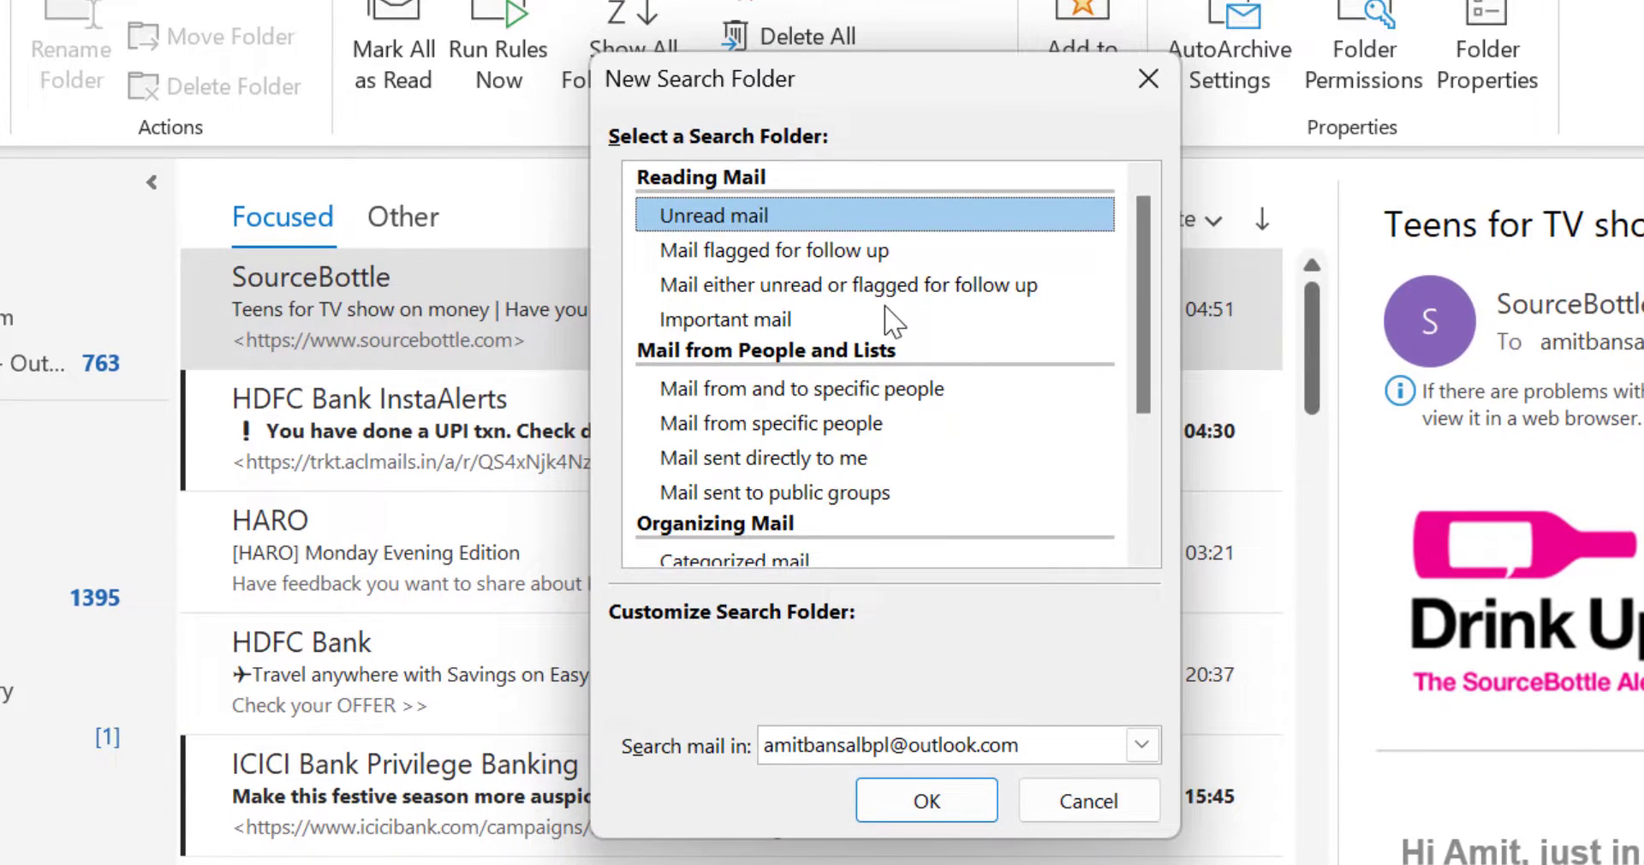
pyautogui.scroll(-3, 888, 322)
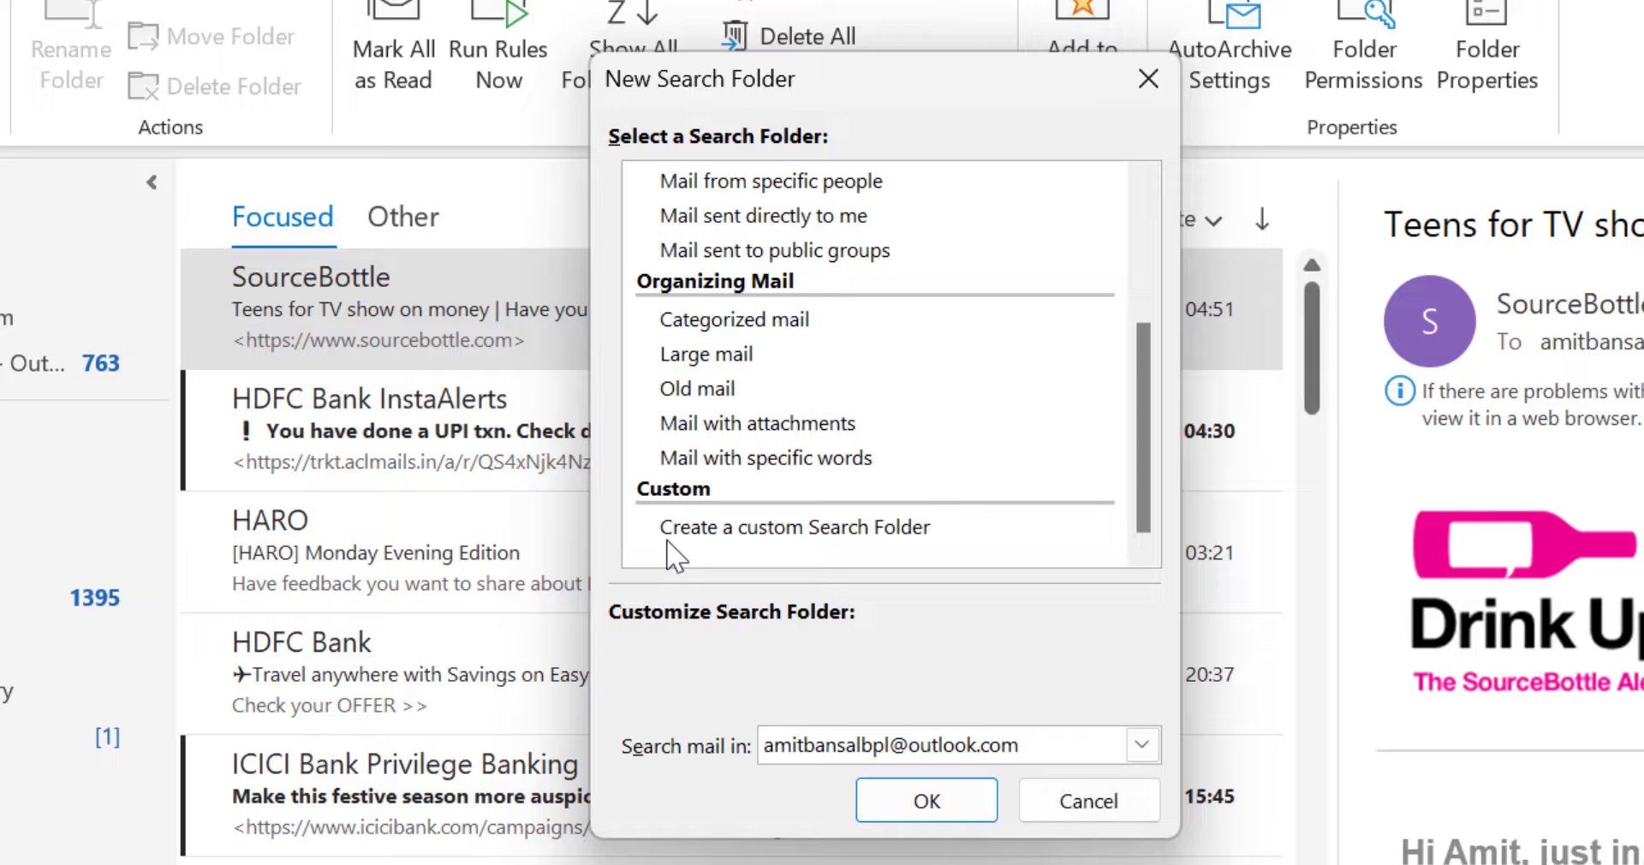
pyautogui.click(832, 530)
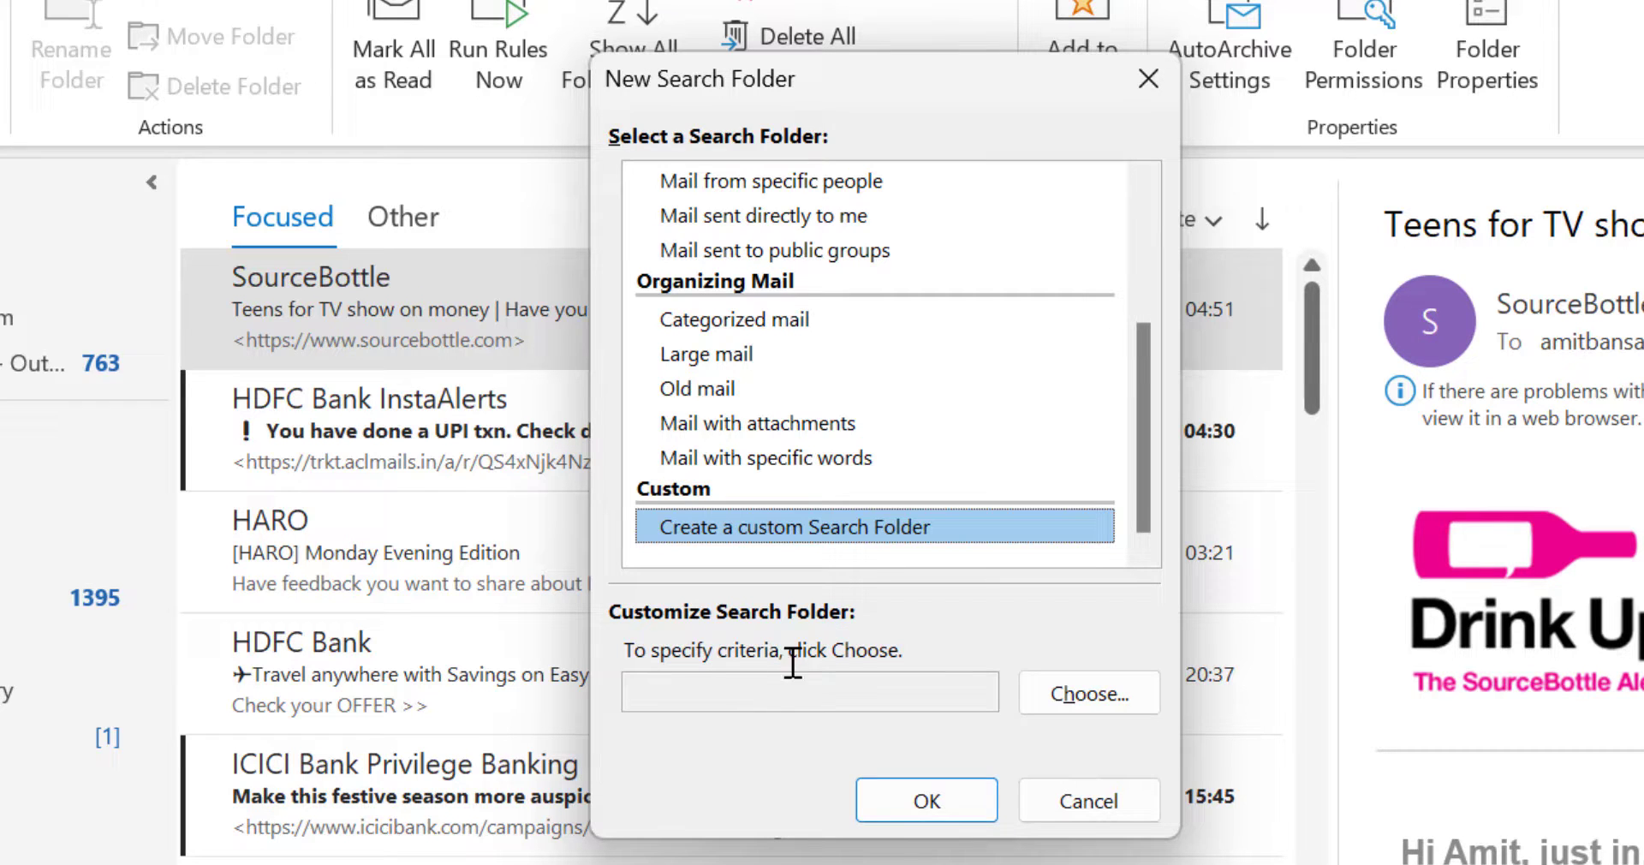
pyautogui.click(1035, 692)
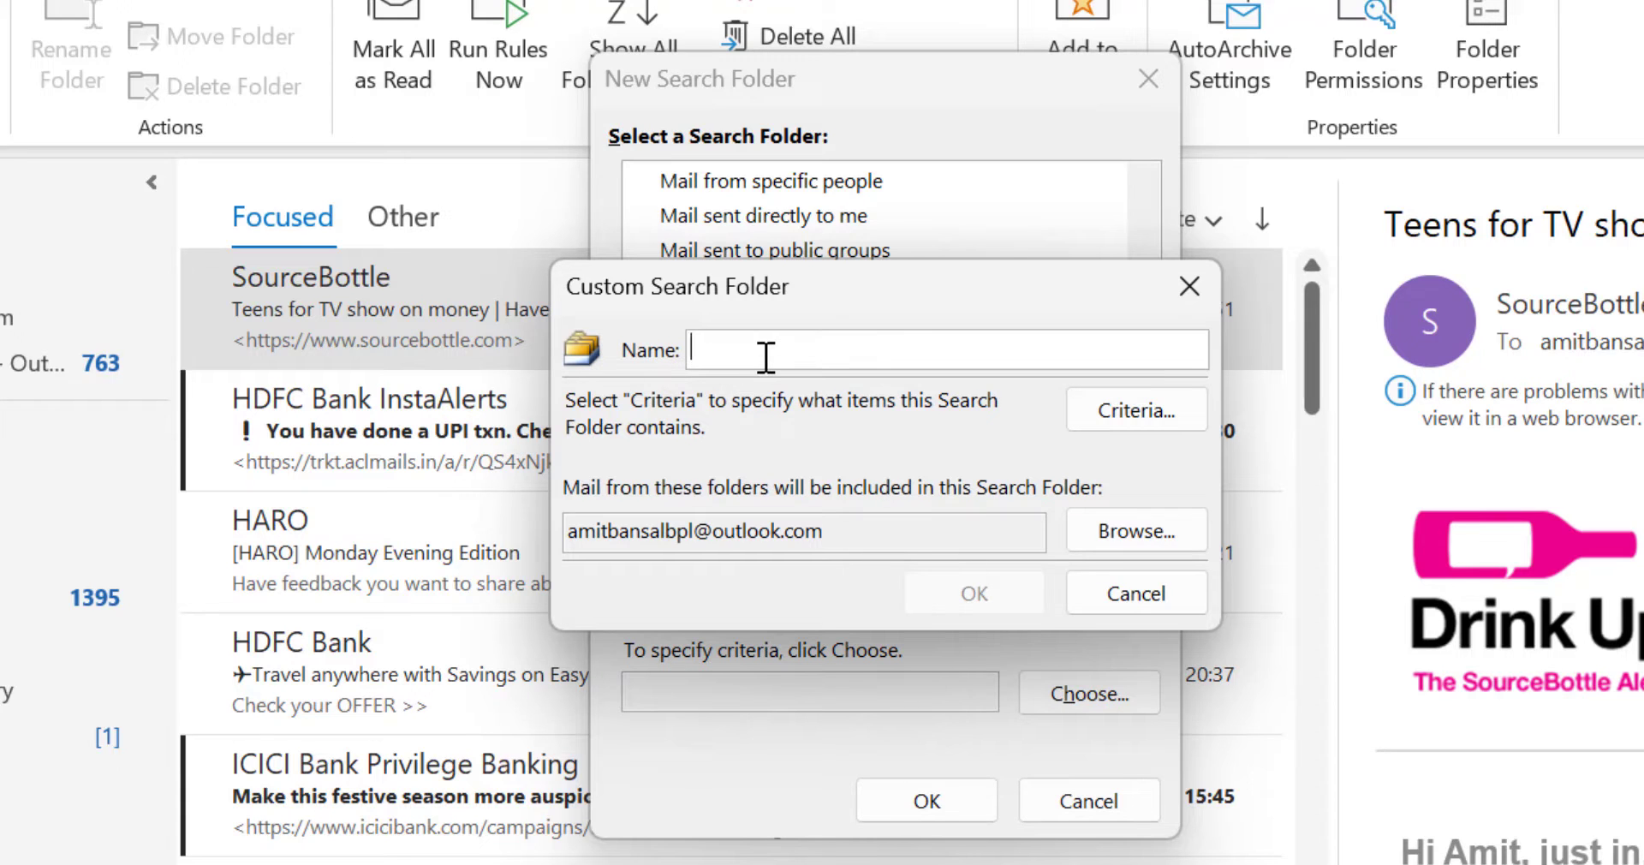
pyautogui.write('Today')
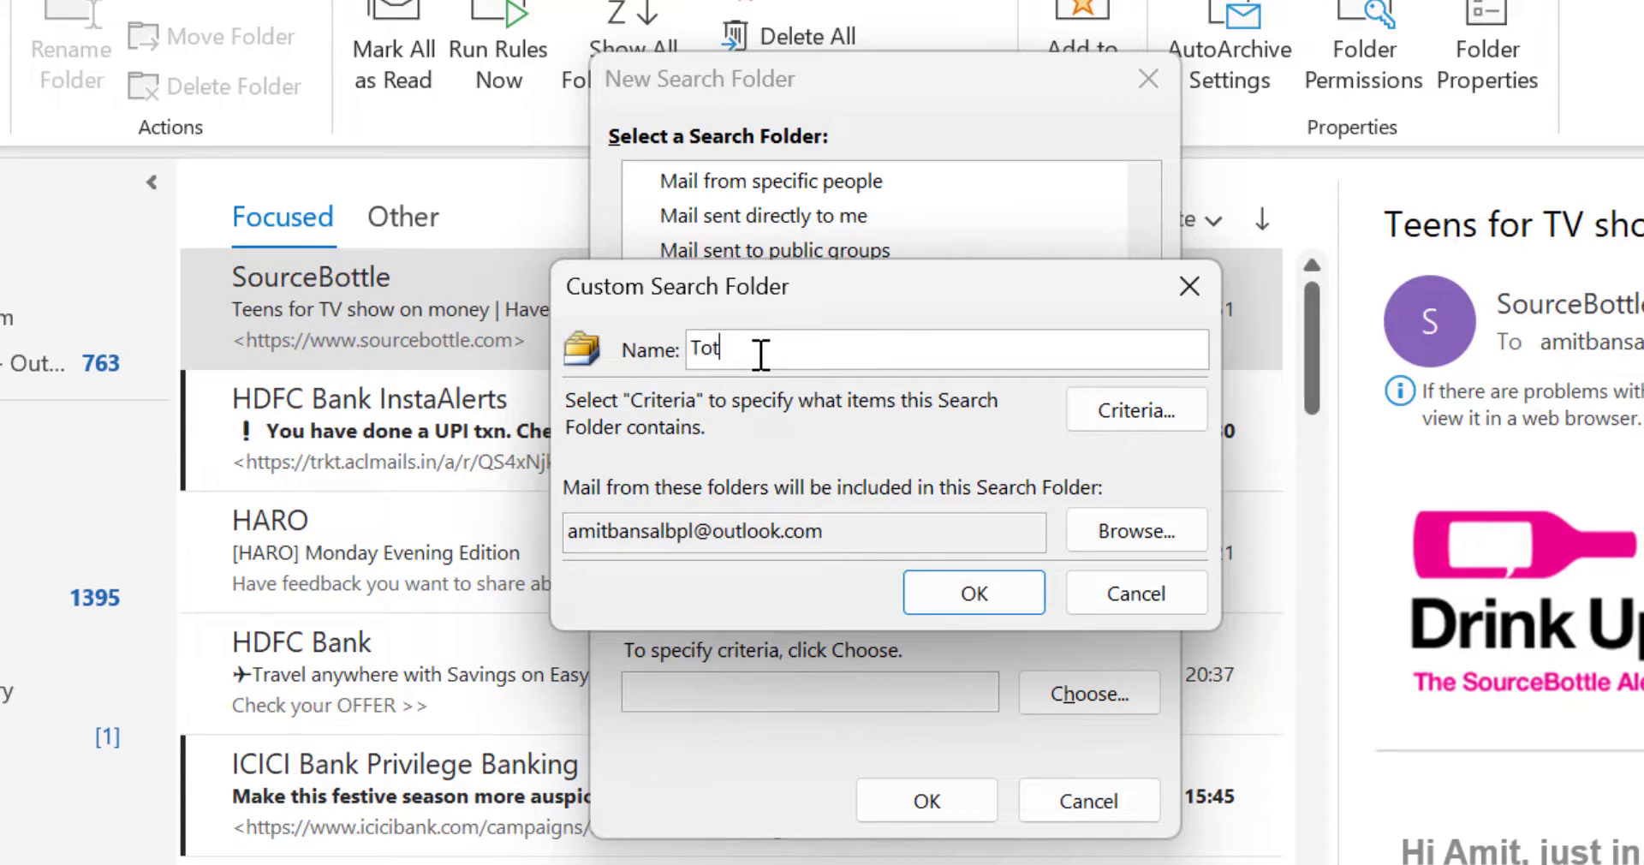
pyautogui.write(' Emails')
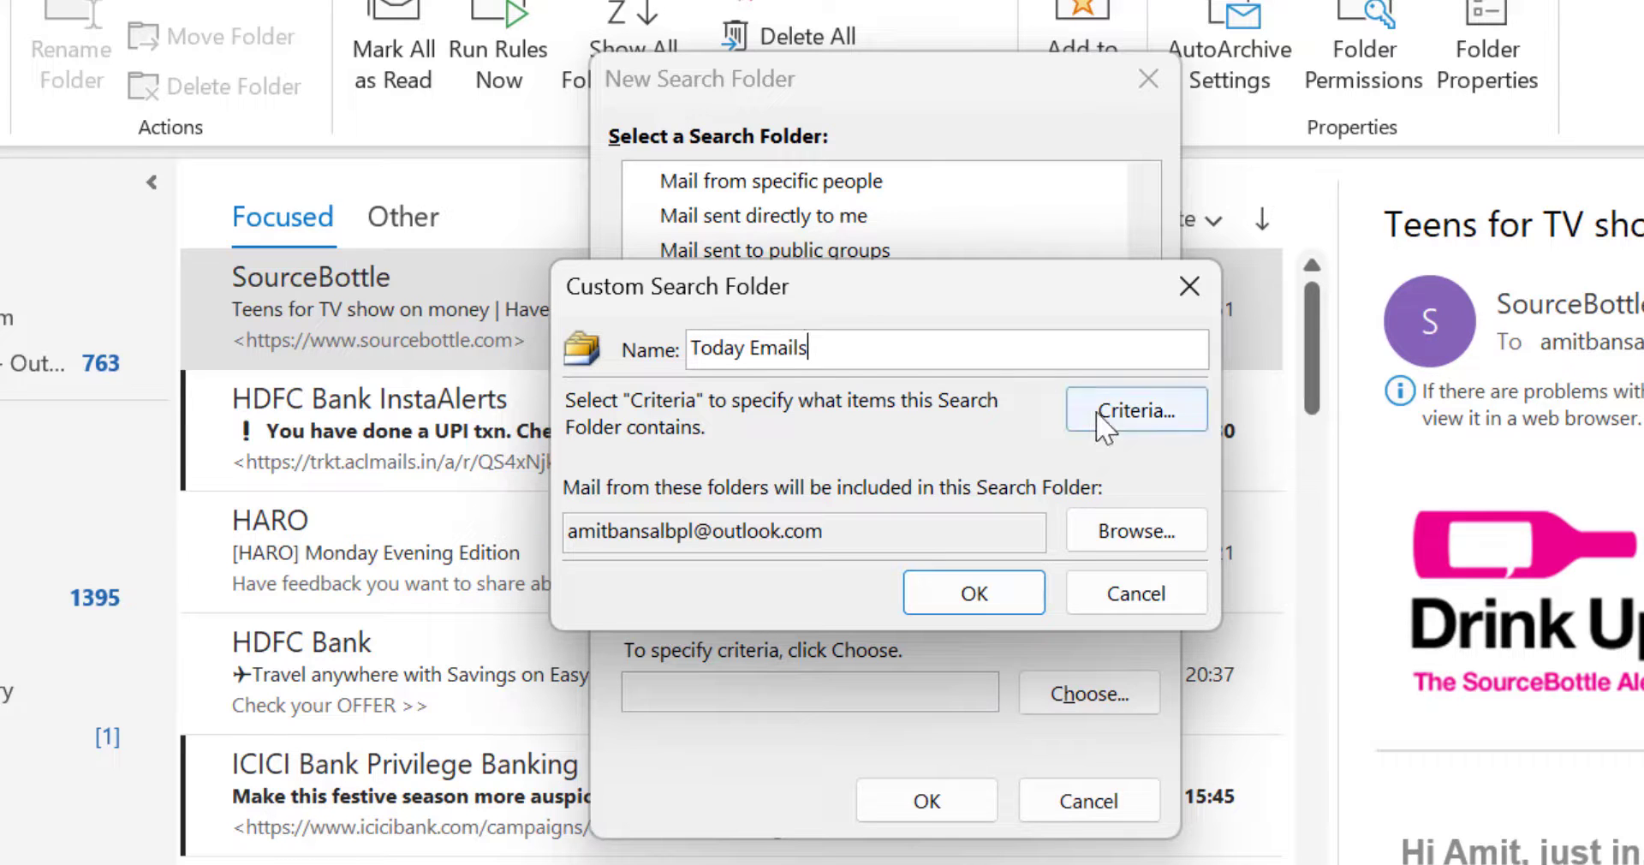
# - Set the search folder's criteria so that the message time is received Today
pyautogui.click(1153, 425)
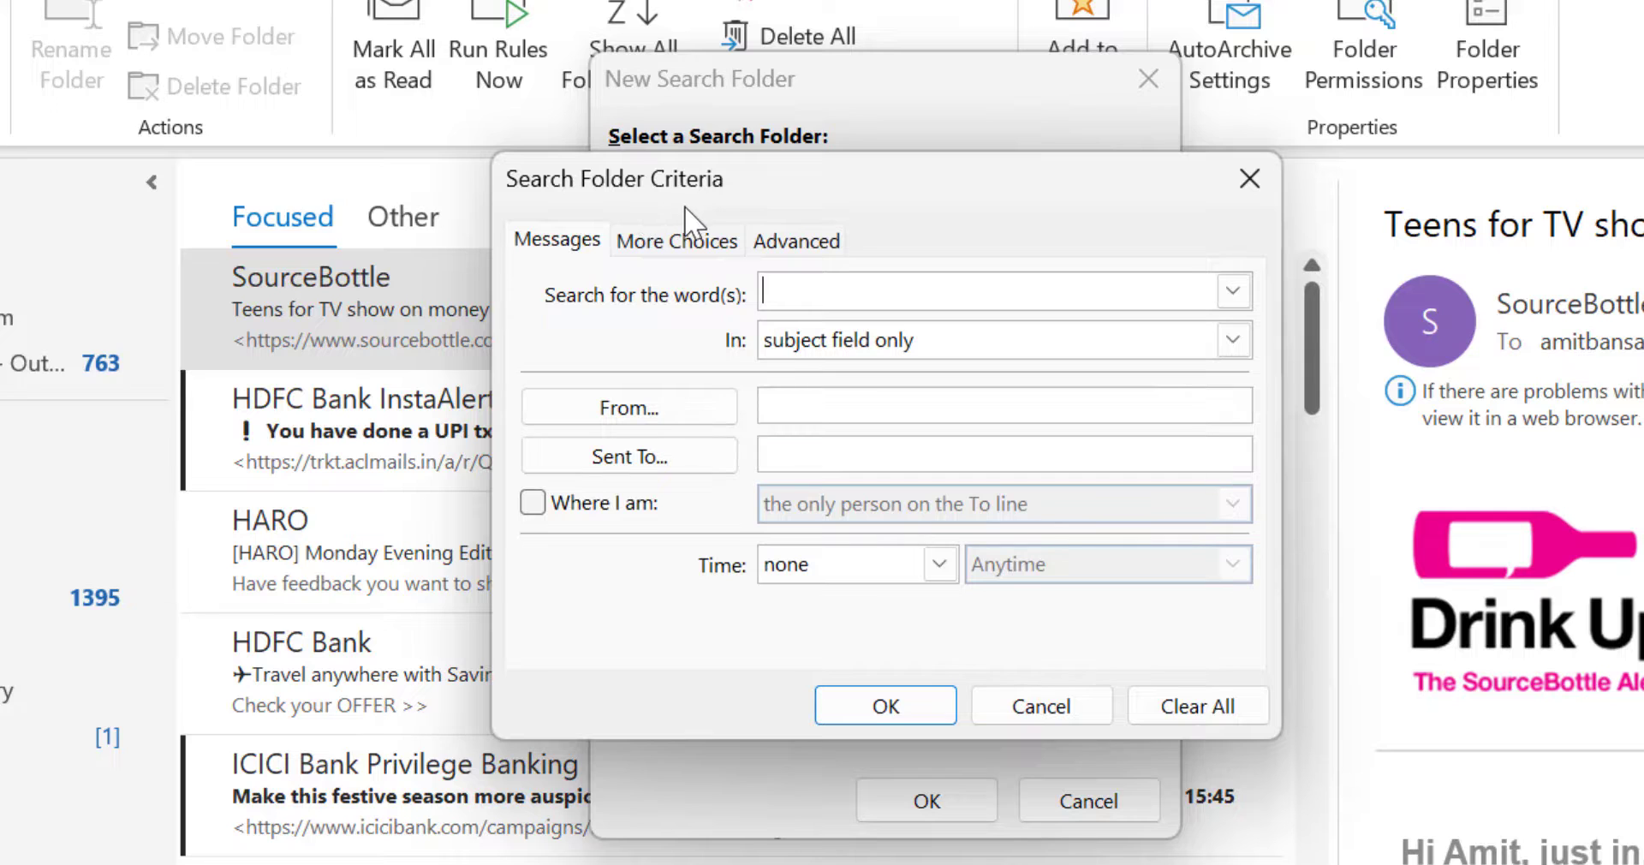
pyautogui.click(681, 245)
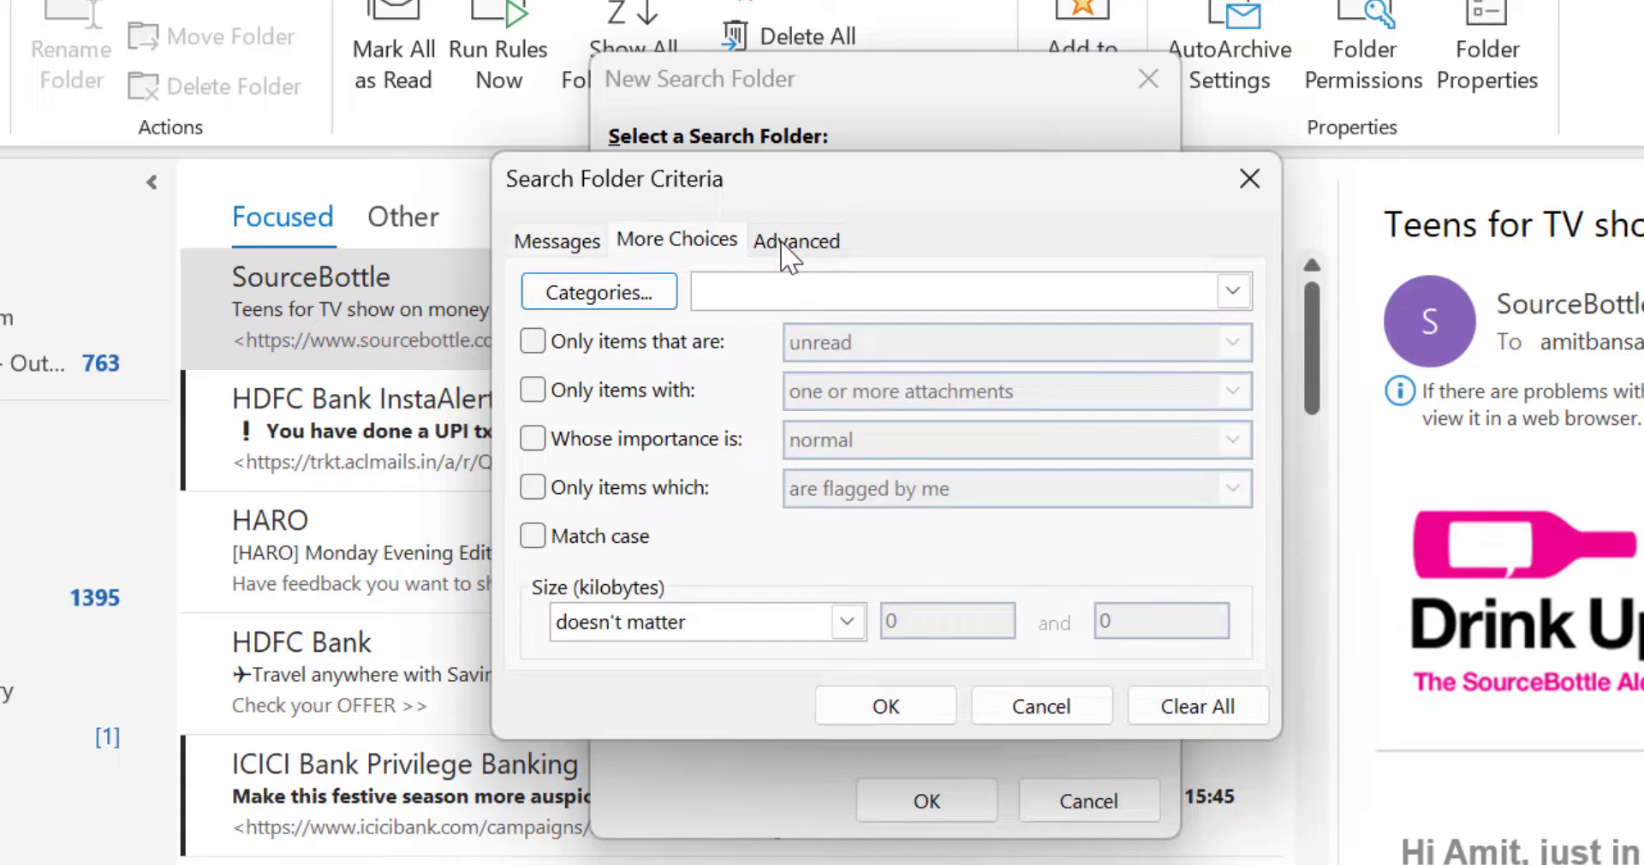
pyautogui.click(783, 246)
pyautogui.click(578, 243)
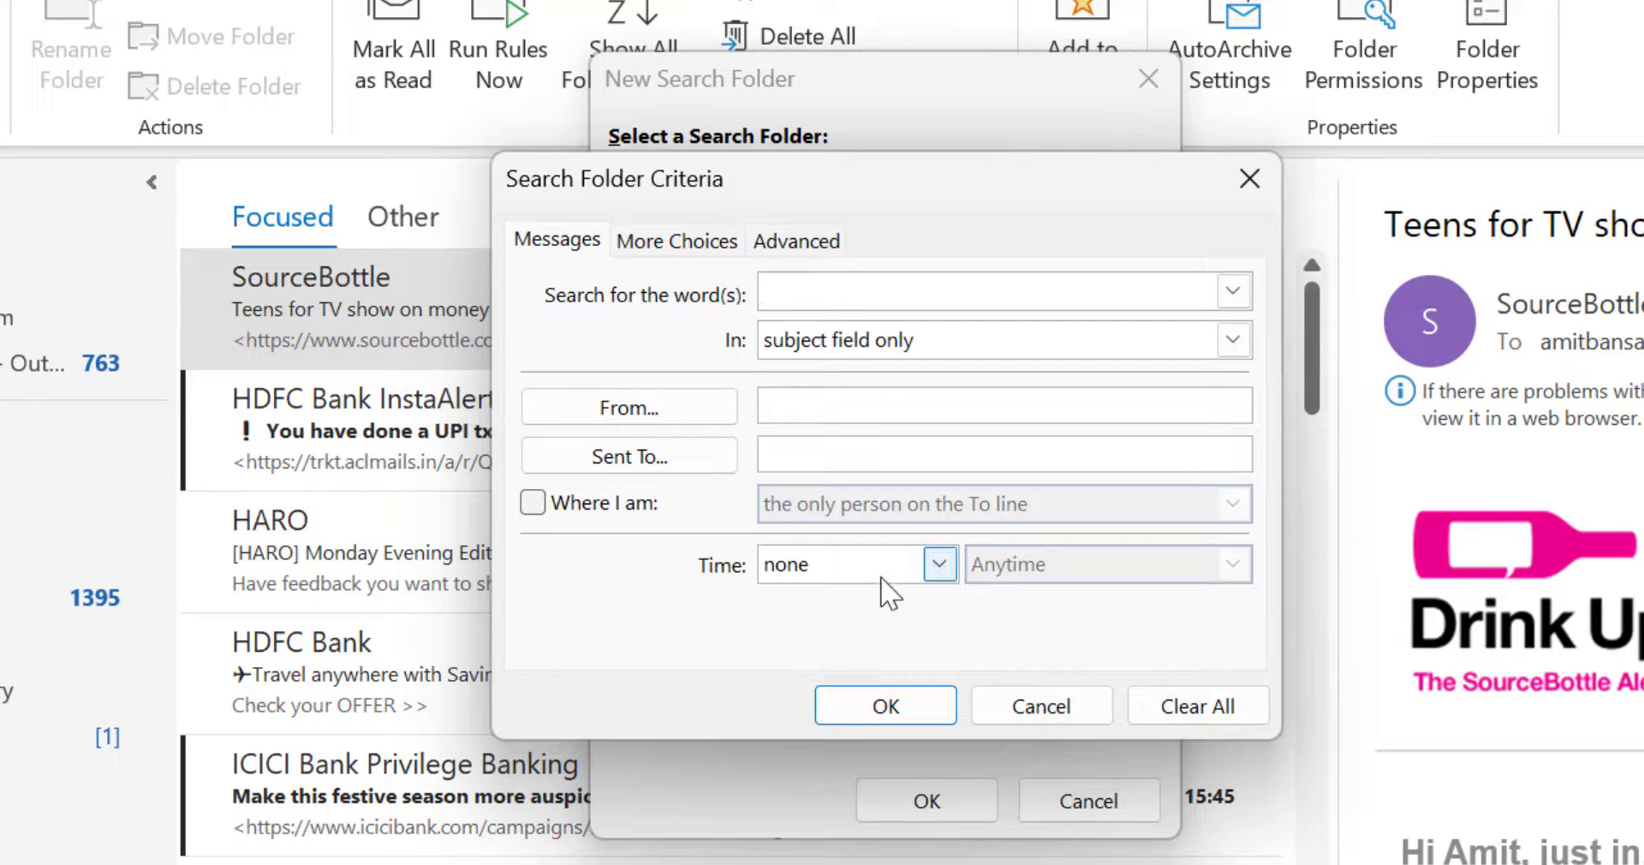
pyautogui.click(939, 567)
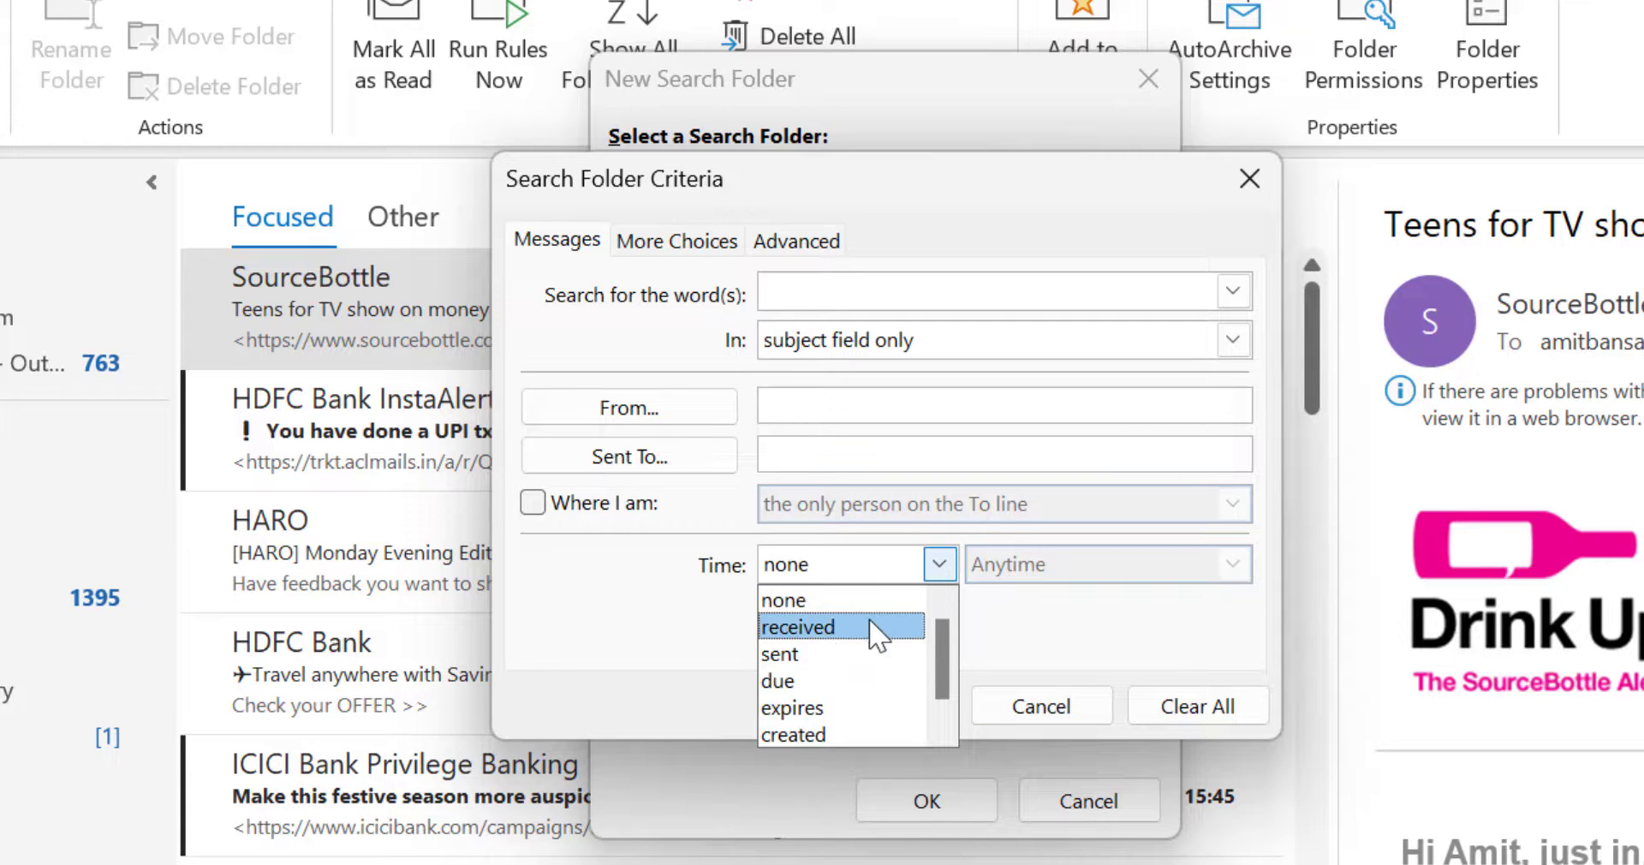
pyautogui.click(845, 625)
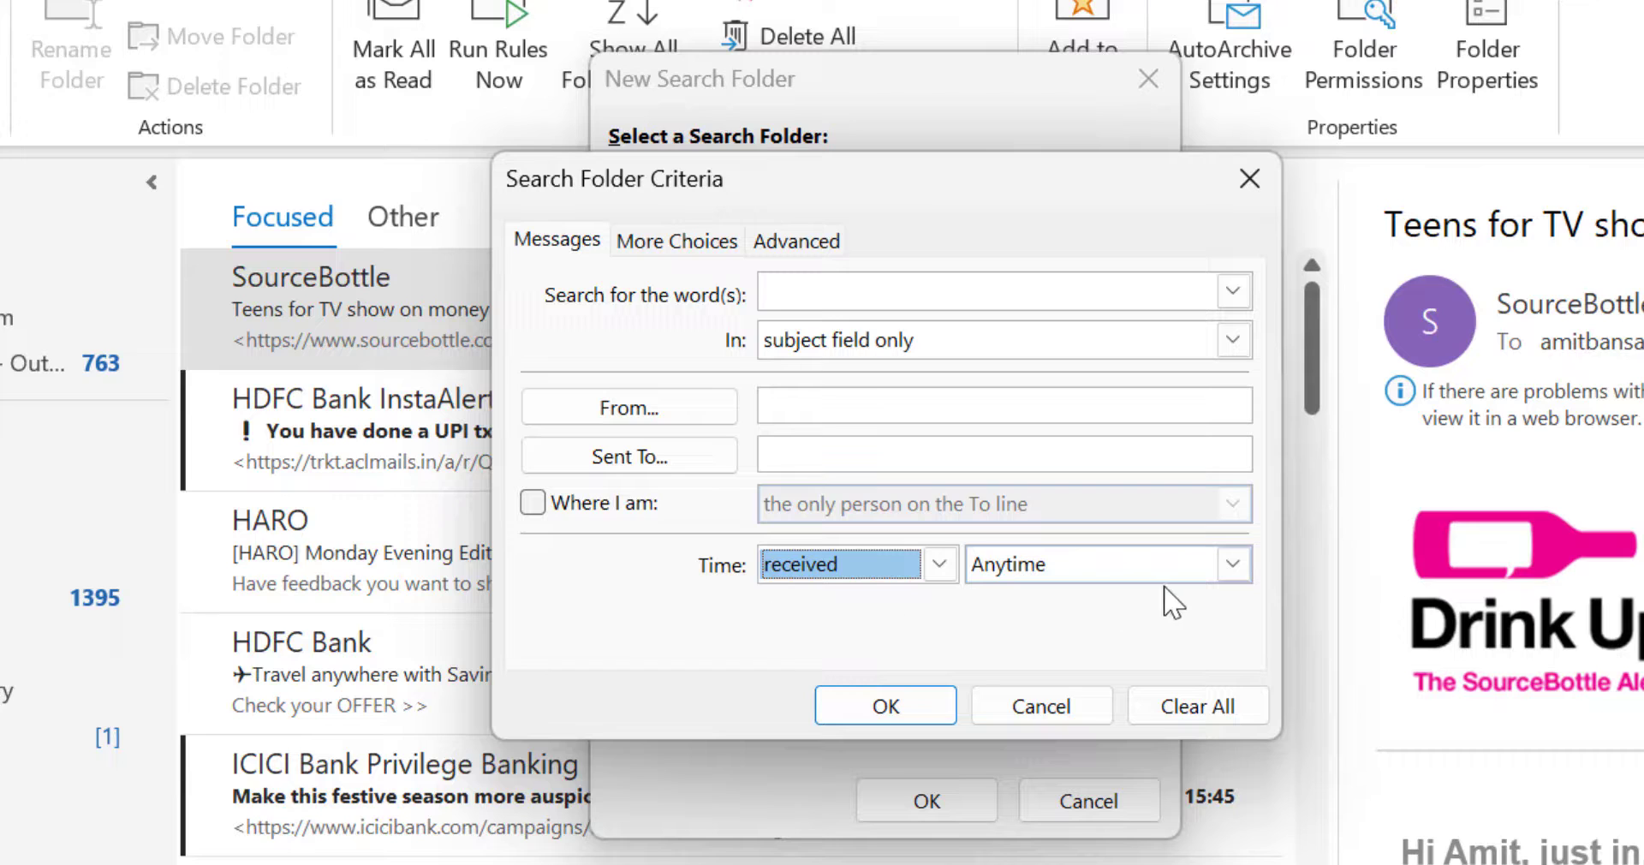
pyautogui.click(1233, 564)
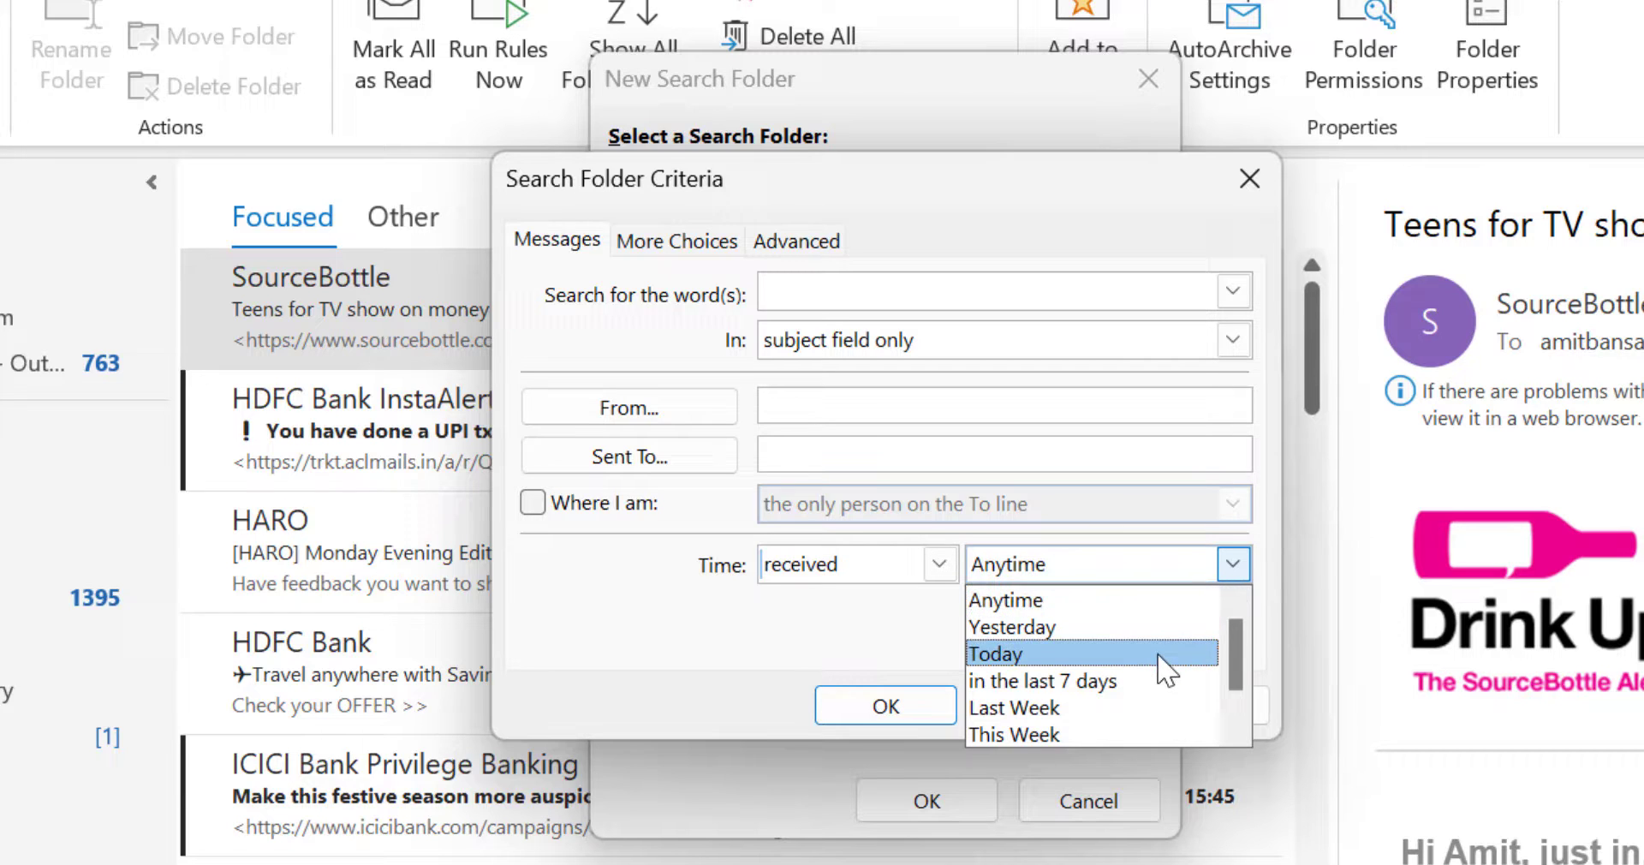
pyautogui.scroll(-1, 1159, 667)
pyautogui.scroll(1, 1156, 704)
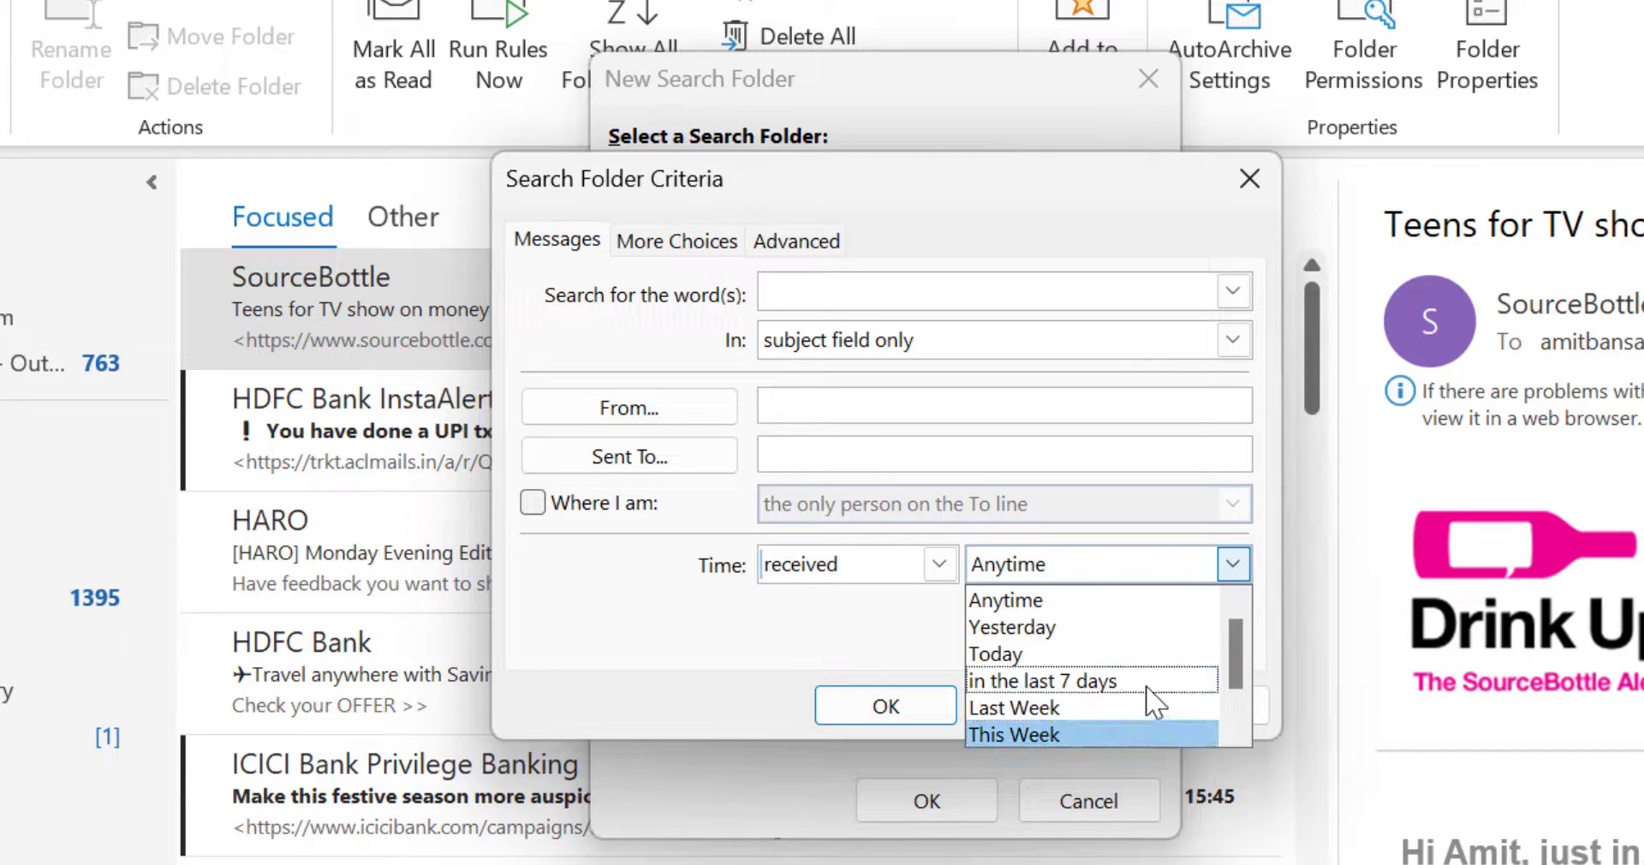
pyautogui.click(1104, 655)
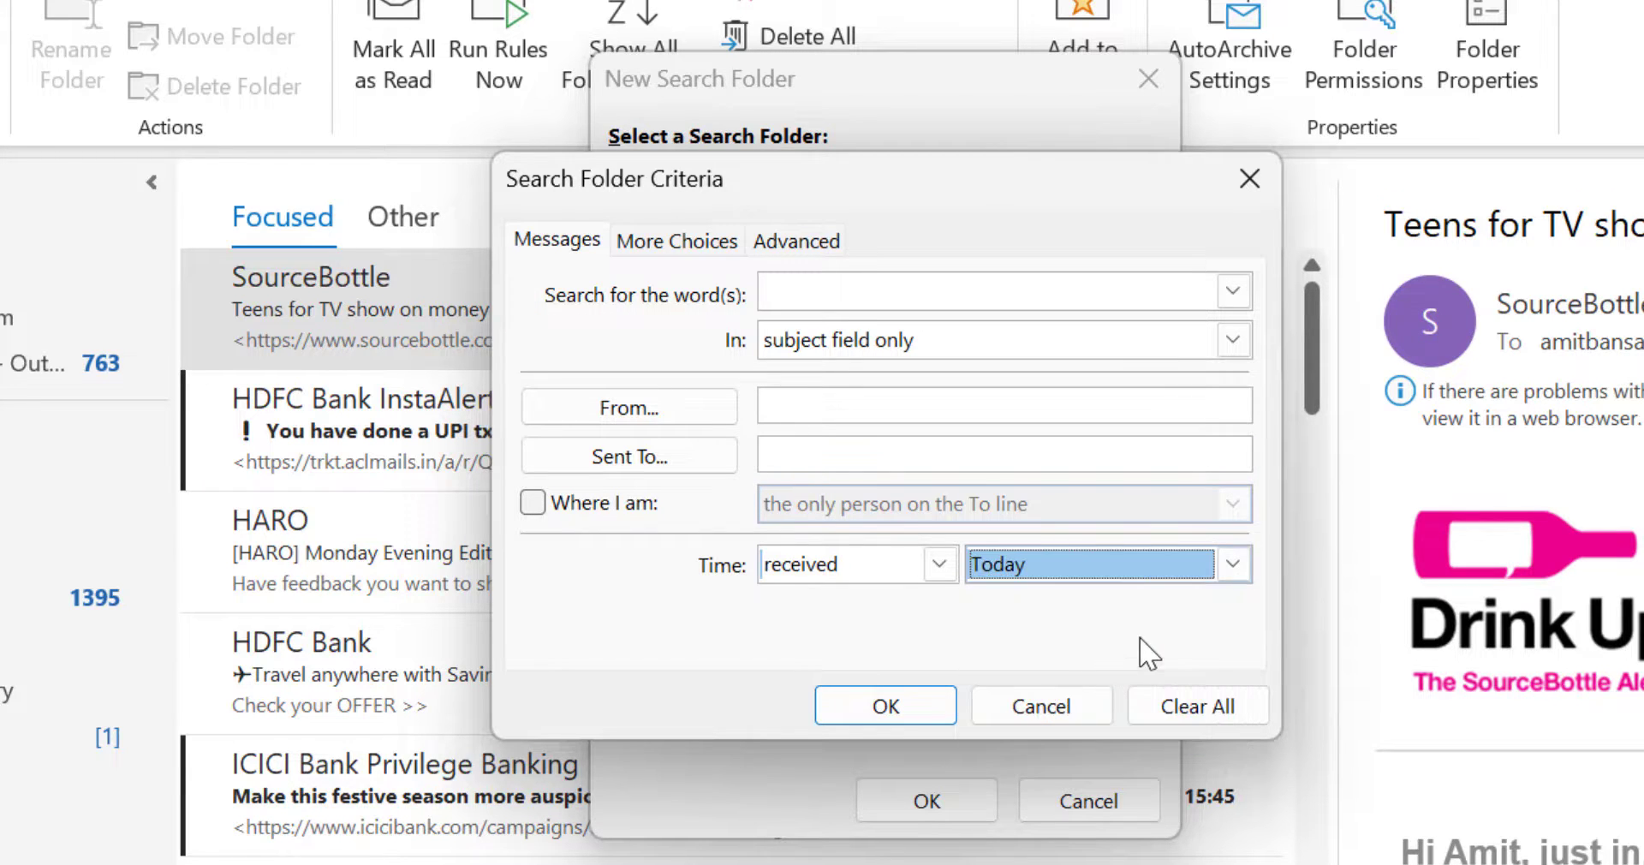
pyautogui.click(923, 701)
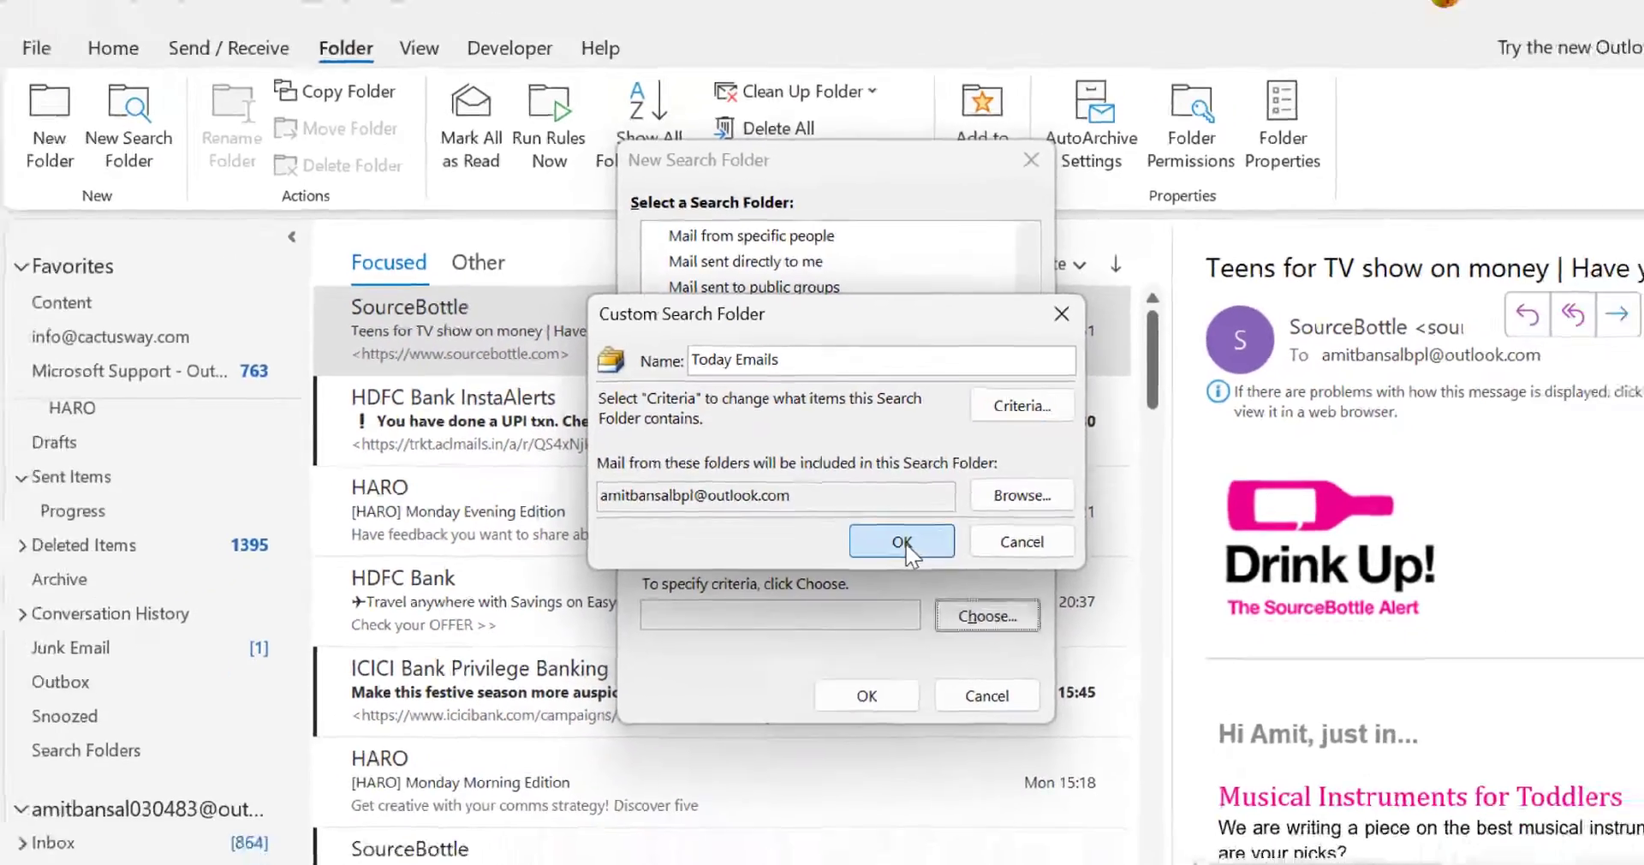
# - Finish creating the custom search folder and open Today Emails in the folder list
pyautogui.click(974, 593)
pyautogui.click(971, 632)
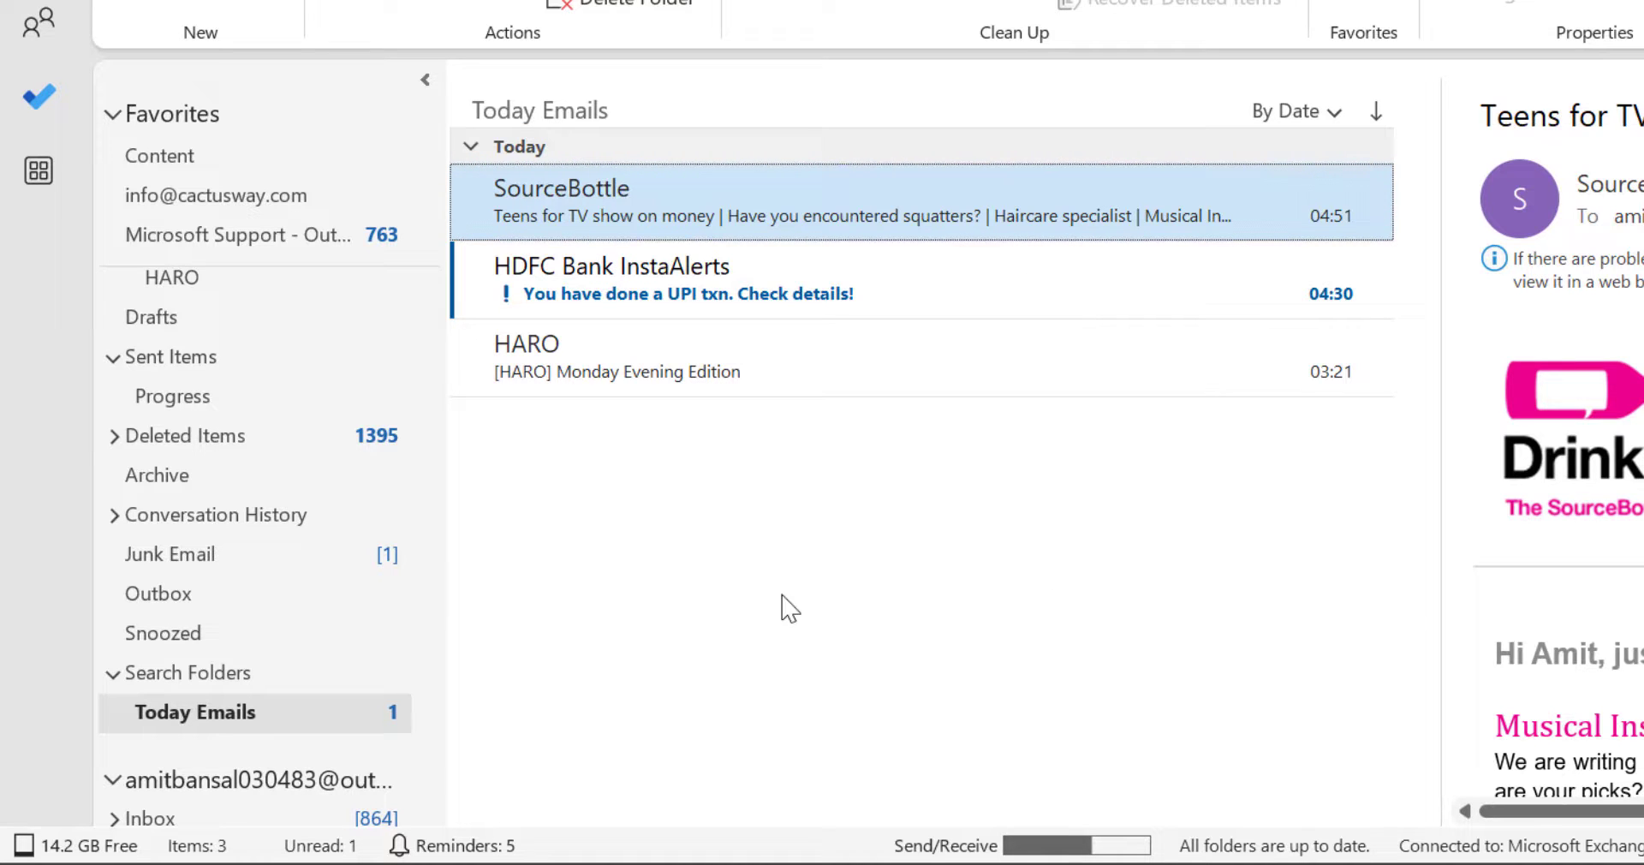
pyautogui.click(171, 718)
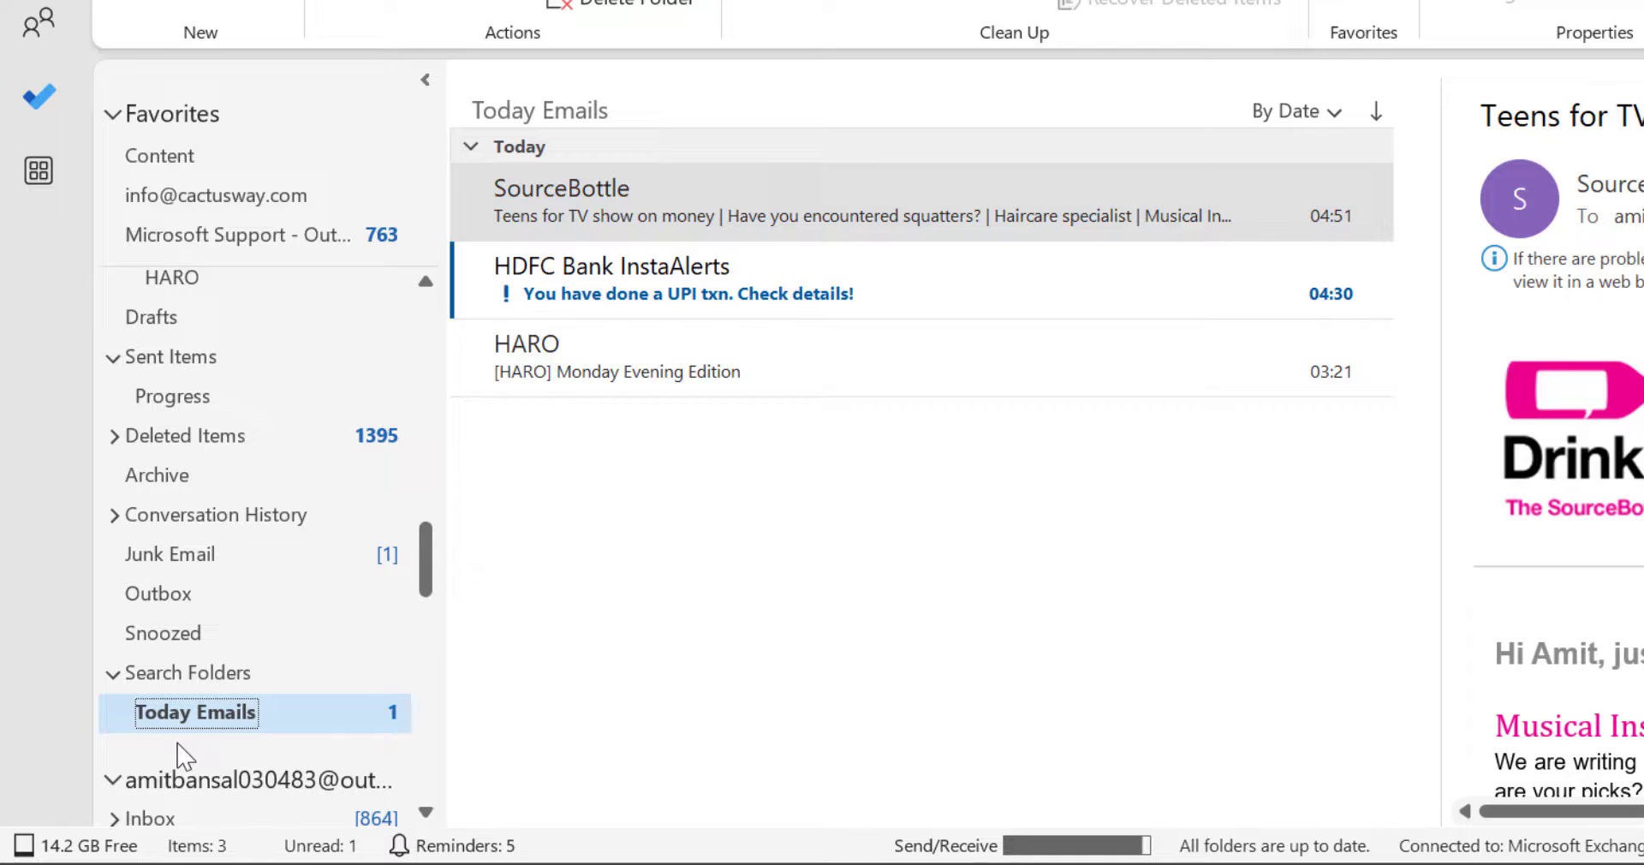